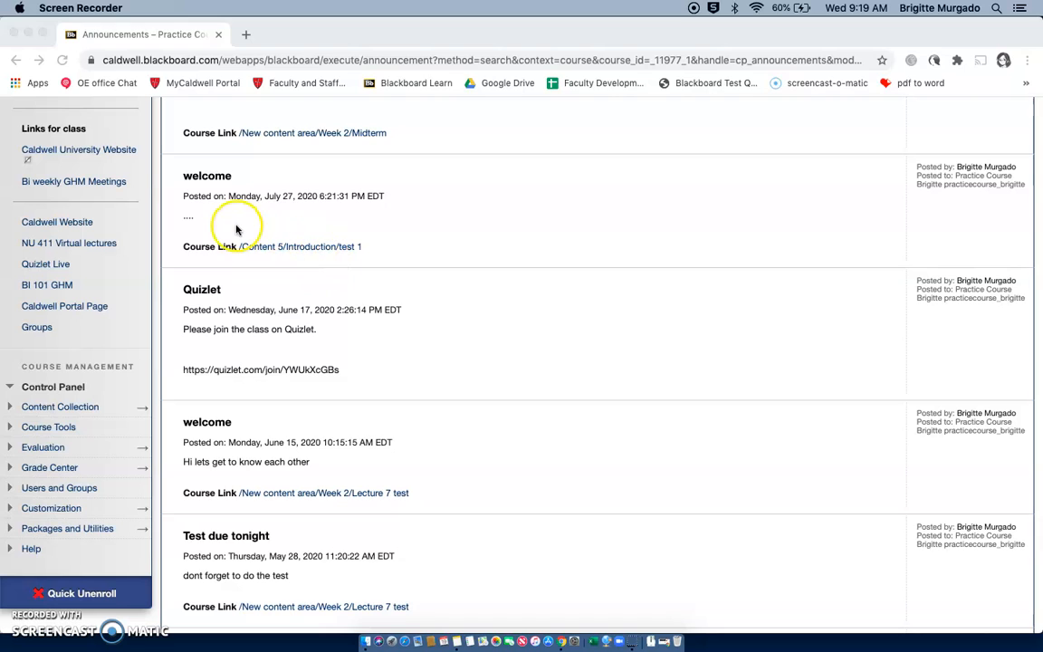
- Open the course's question pools from the Tests, Surveys, and Pools course tool
{"action": "left_click", "coordinate": [41, 435]}
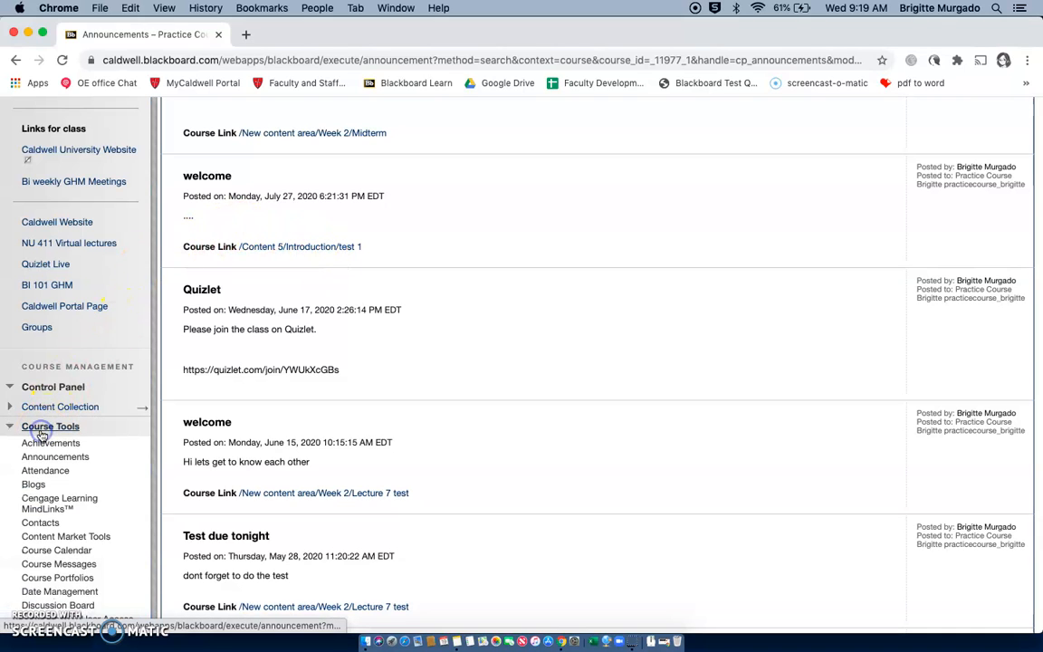
{"action": "scroll", "coordinate": [123, 480], "scroll_direction": "down", "scroll_amount": 3}
{"action": "scroll", "coordinate": [122, 480], "scroll_direction": "down", "scroll_amount": 4}
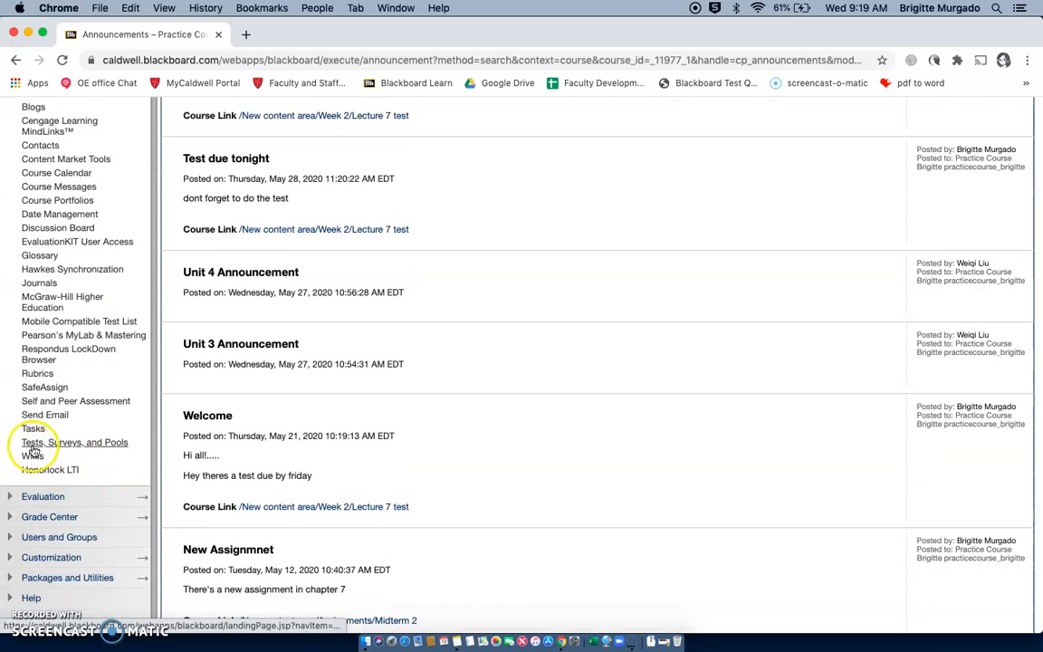
{"action": "left_click", "coordinate": [89, 443]}
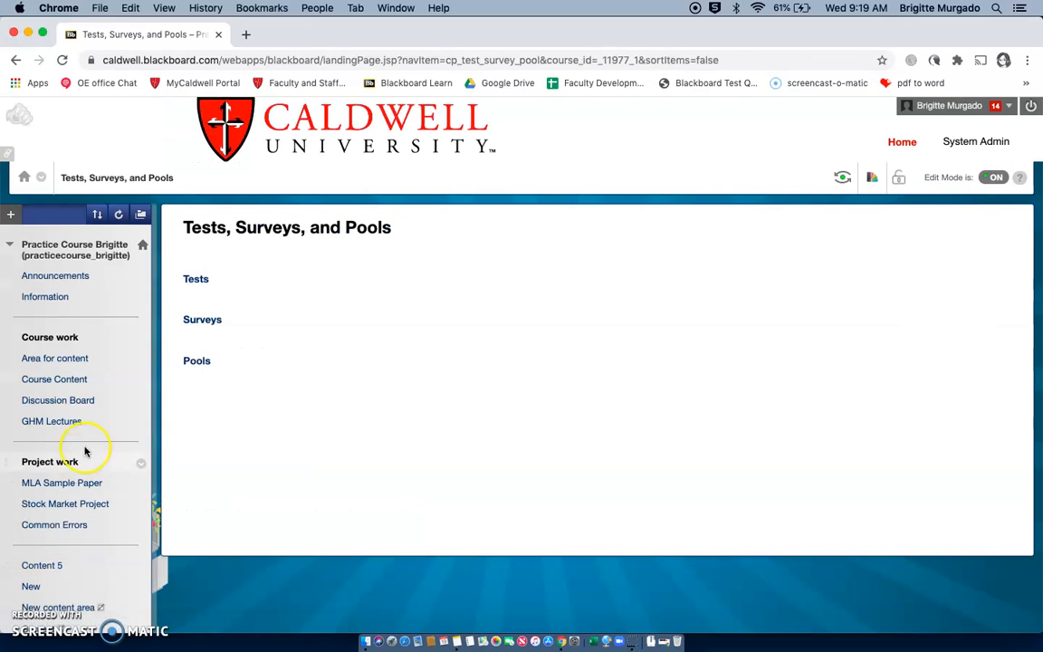
{"action": "scroll", "coordinate": [270, 415], "scroll_direction": "down", "scroll_amount": 1}
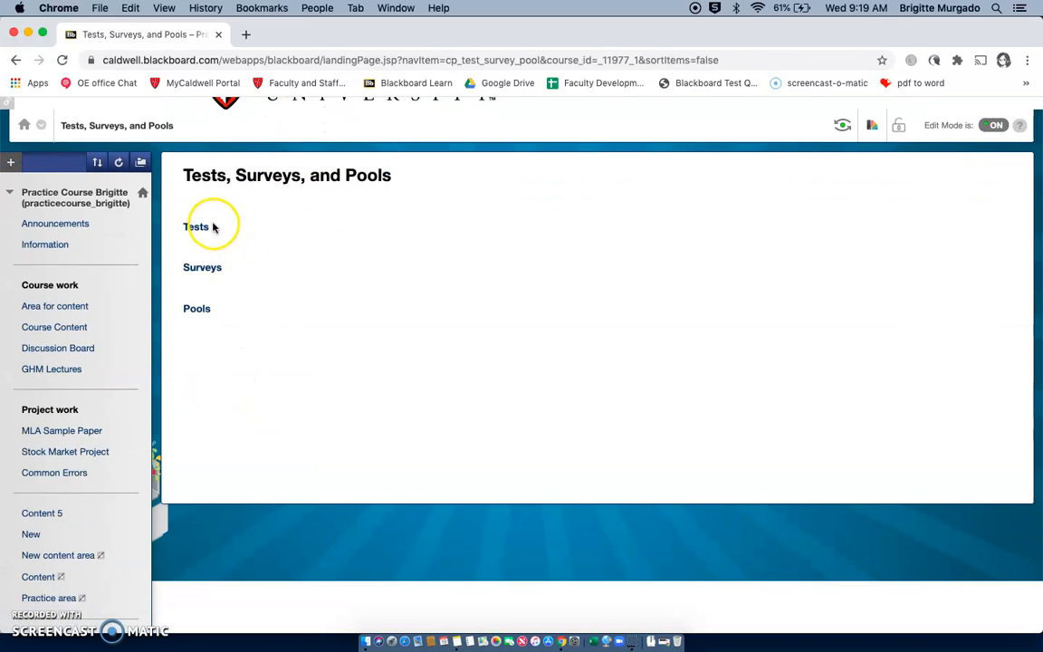
{"action": "left_click", "coordinate": [197, 309]}
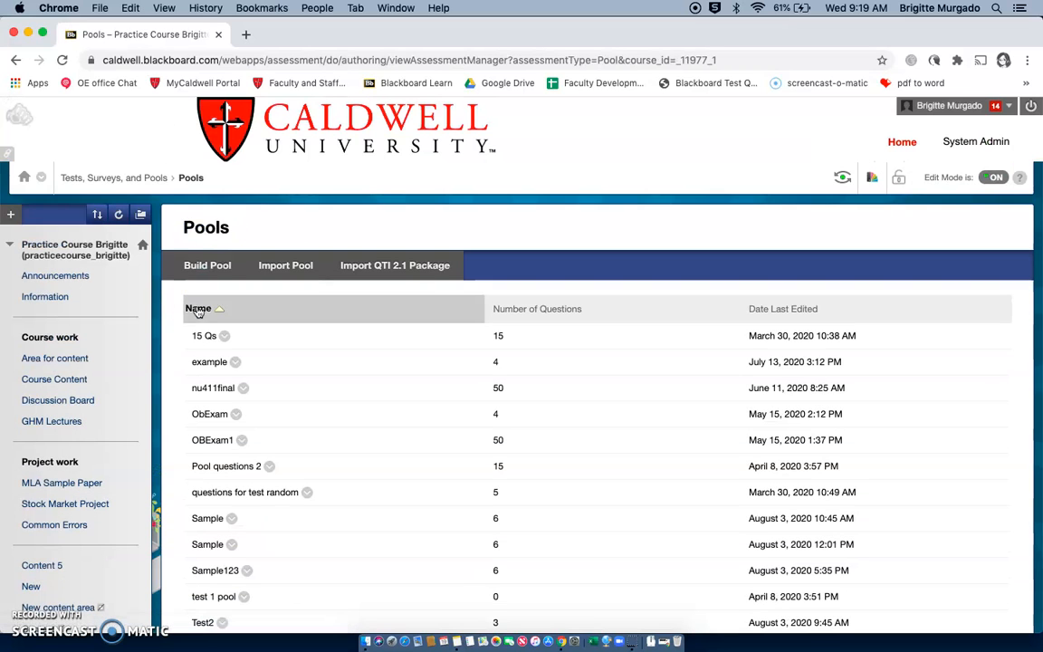
- Import the 15 Qs pool export ZIP file from the computer's Downloads folder and return to the pools list
{"action": "left_click", "coordinate": [296, 274]}
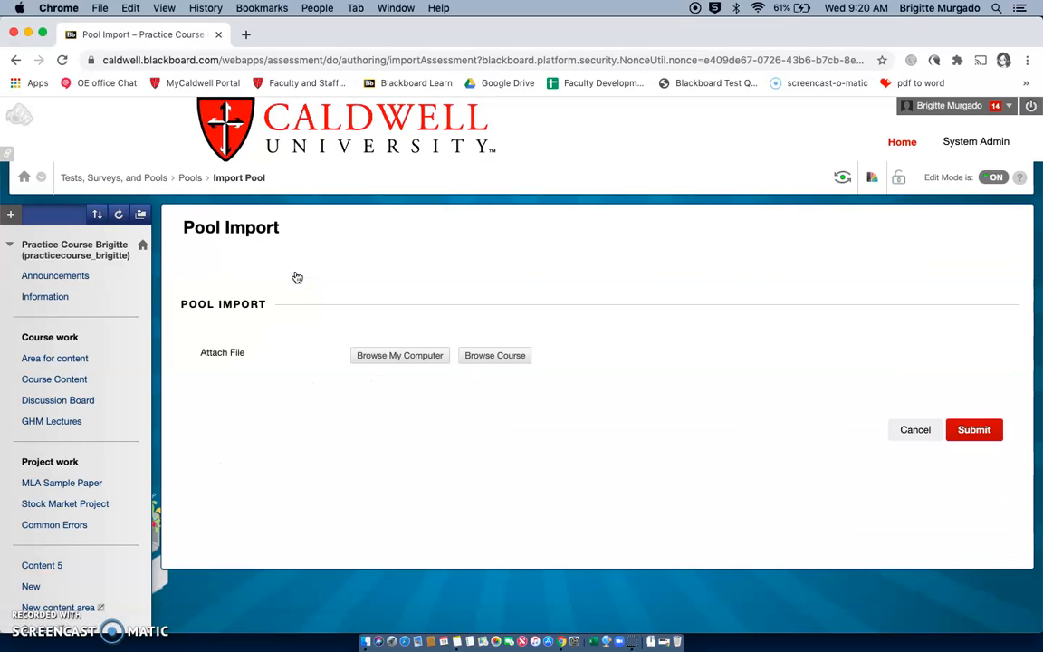
{"action": "left_click", "coordinate": [419, 359]}
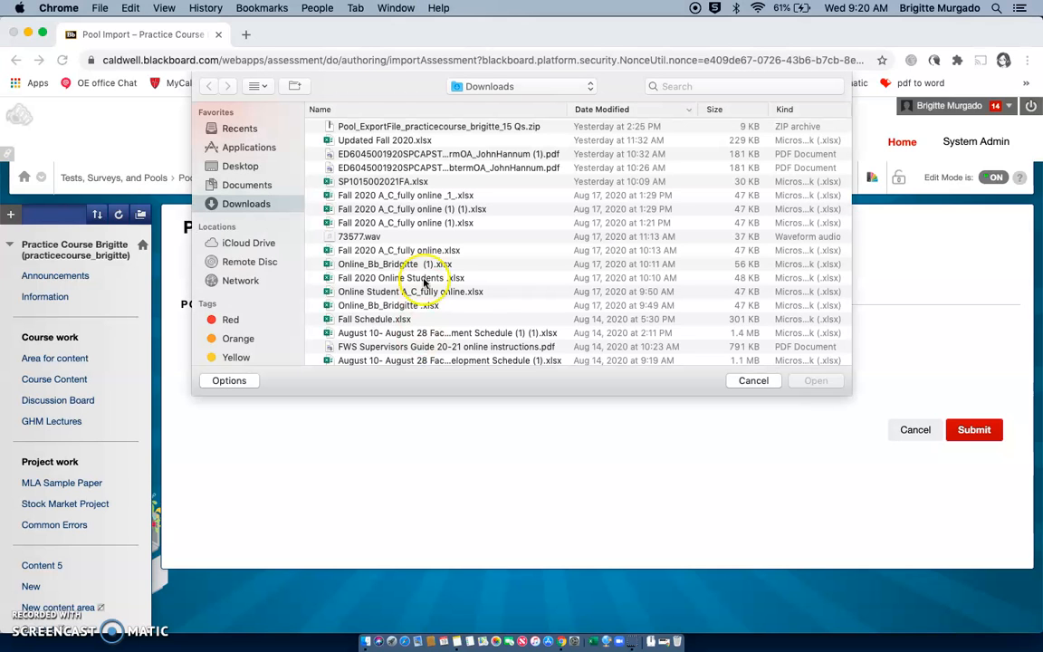
{"action": "left_click", "coordinate": [437, 126]}
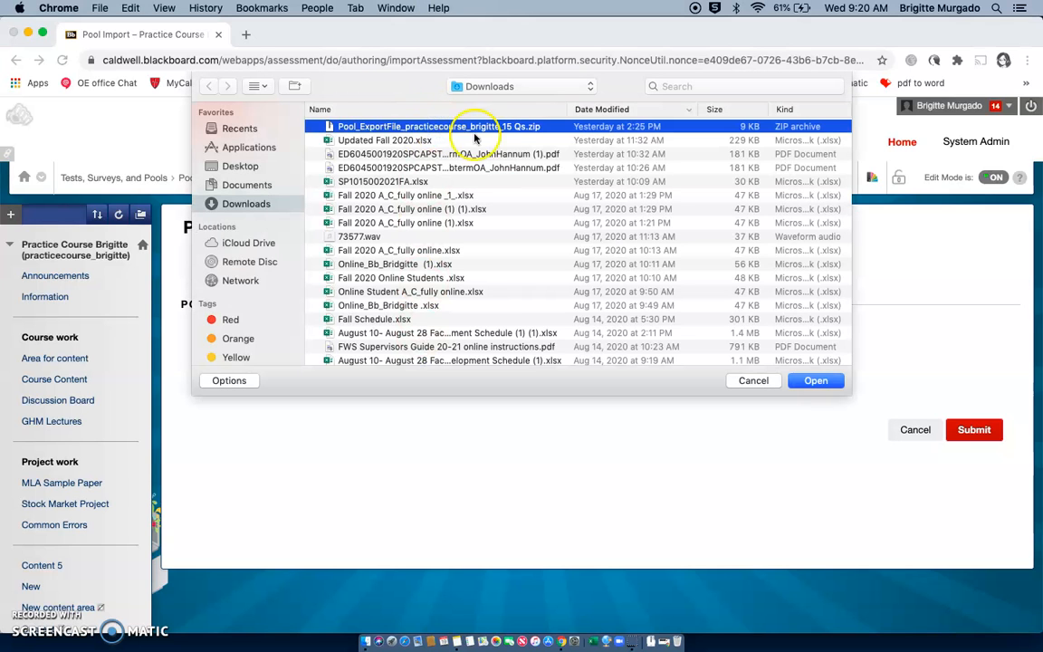
{"action": "left_click", "coordinate": [819, 381]}
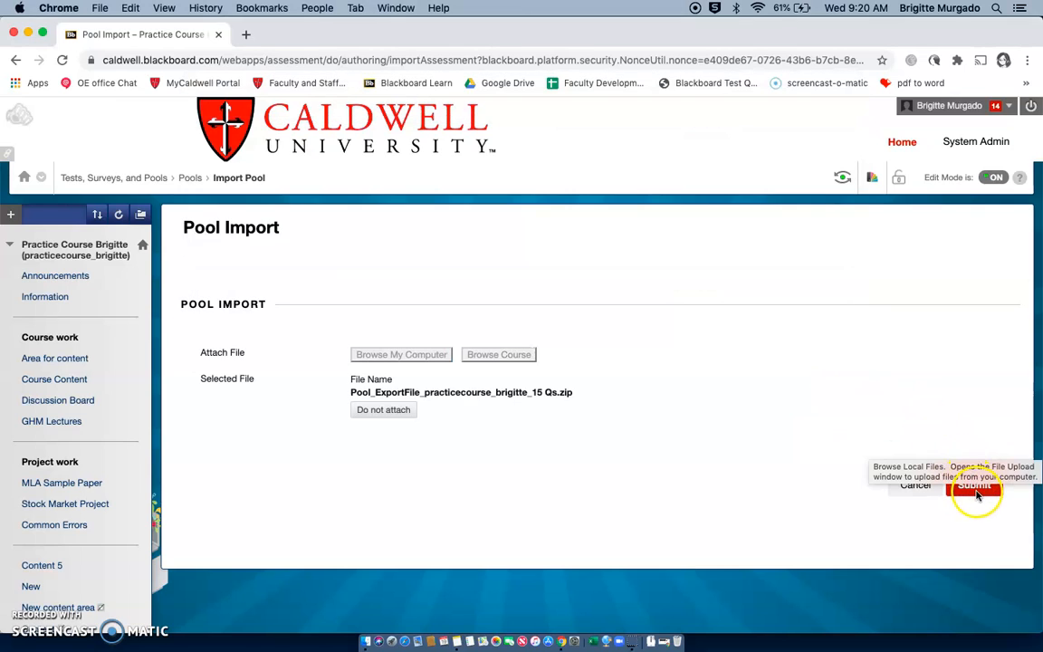
{"action": "left_click", "coordinate": [987, 495]}
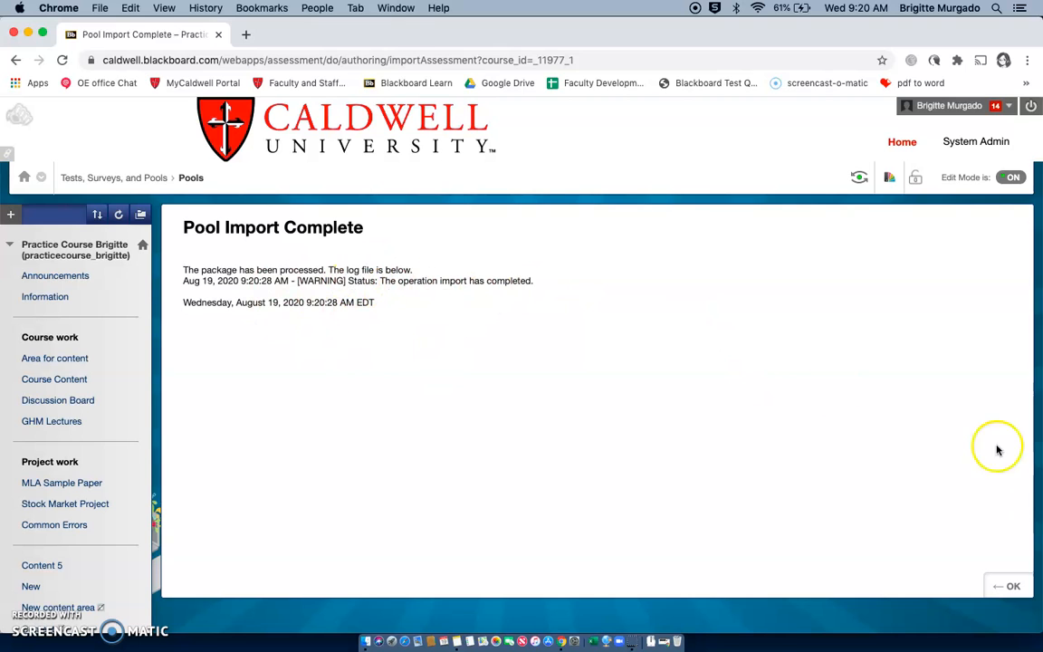
{"action": "left_click", "coordinate": [1011, 586]}
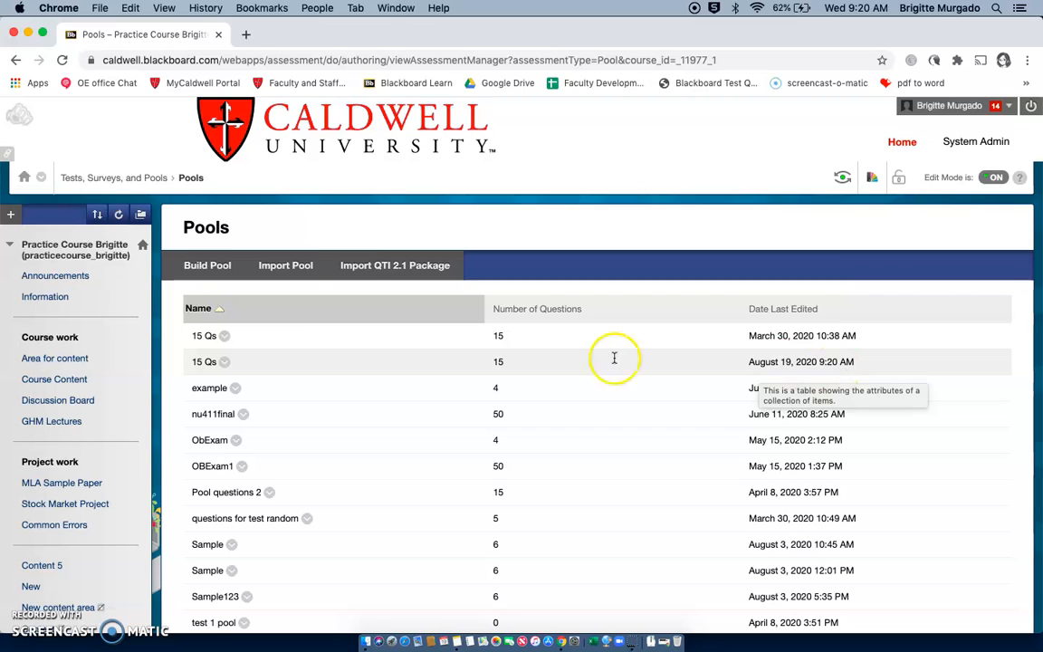
- Build a new test named "New Test 2" in the course's Tests area, leaving the description and instructions empty
{"action": "left_click", "coordinate": [73, 181]}
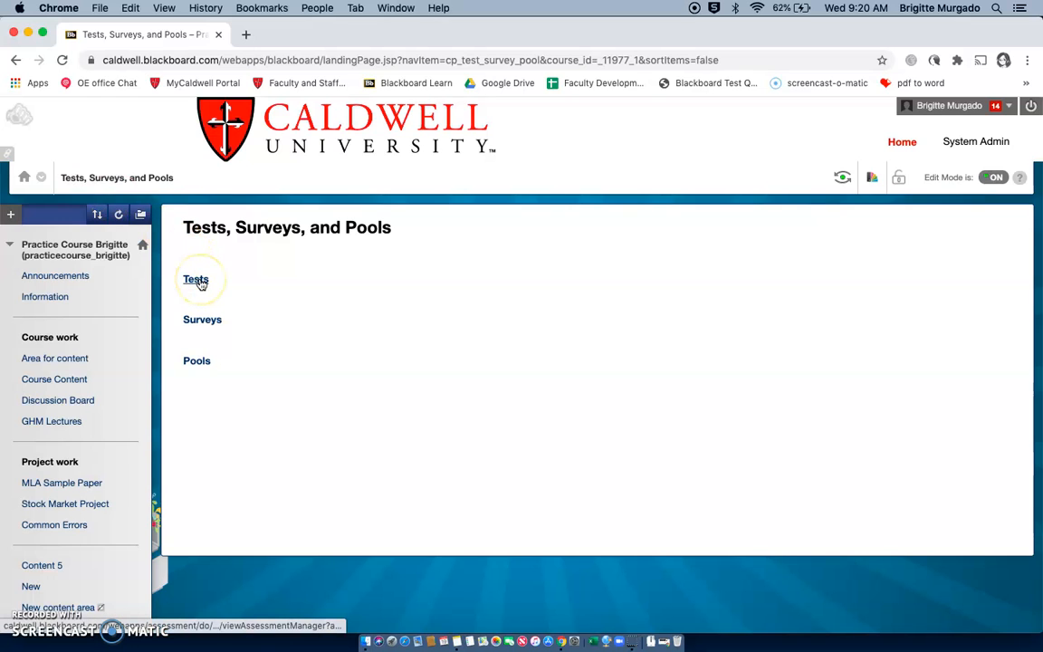
{"action": "left_click", "coordinate": [198, 280]}
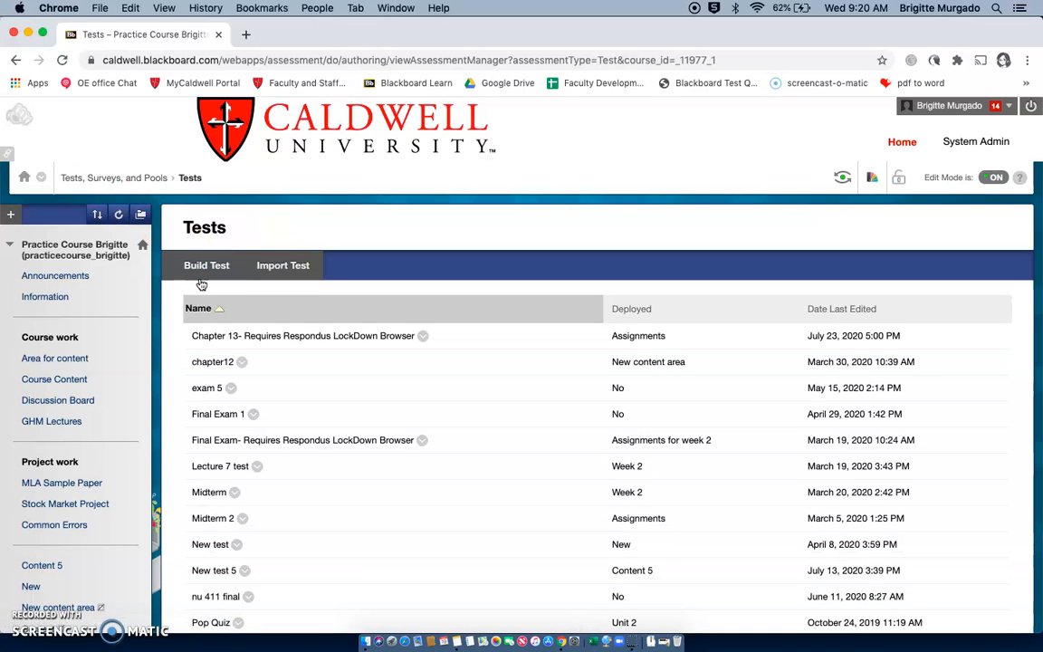
{"action": "left_click", "coordinate": [215, 277]}
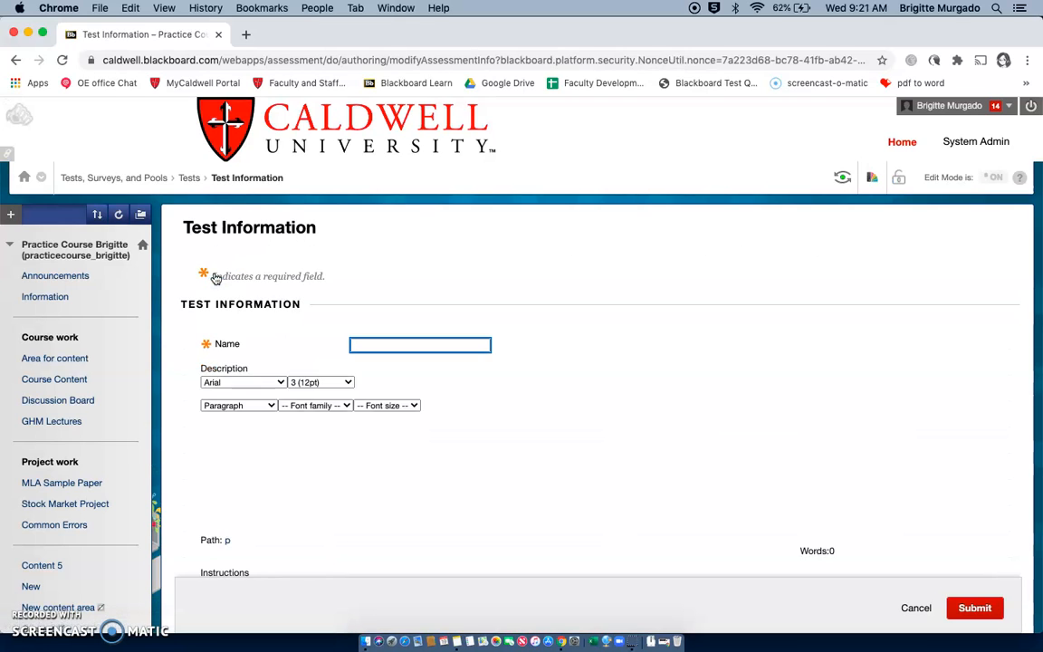
{"action": "type", "text": "New"}
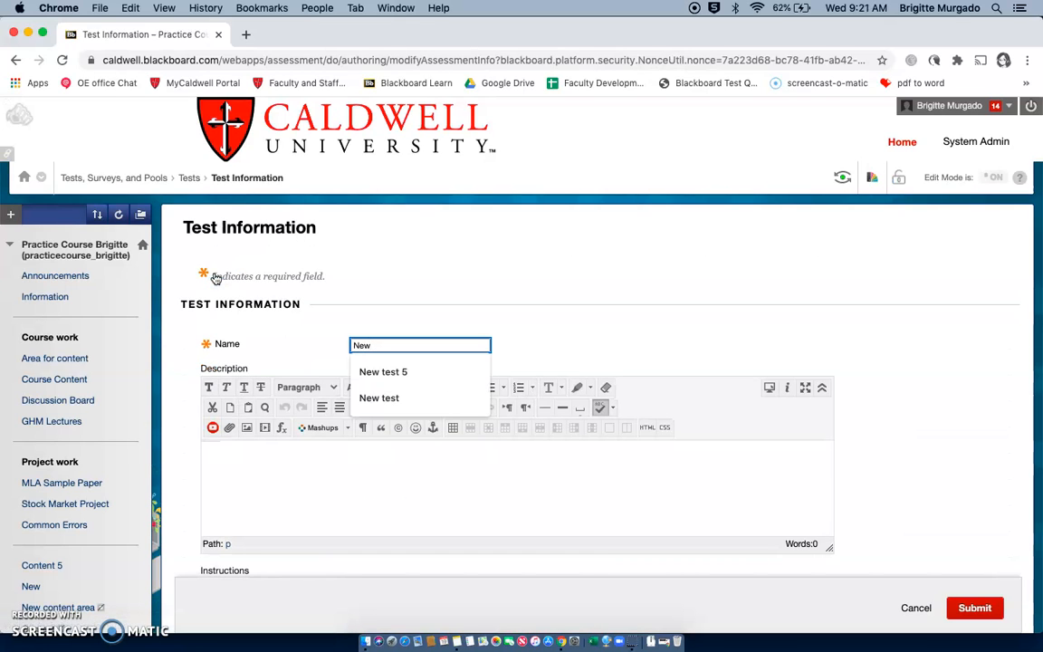
{"action": "type", "text": " Test 2"}
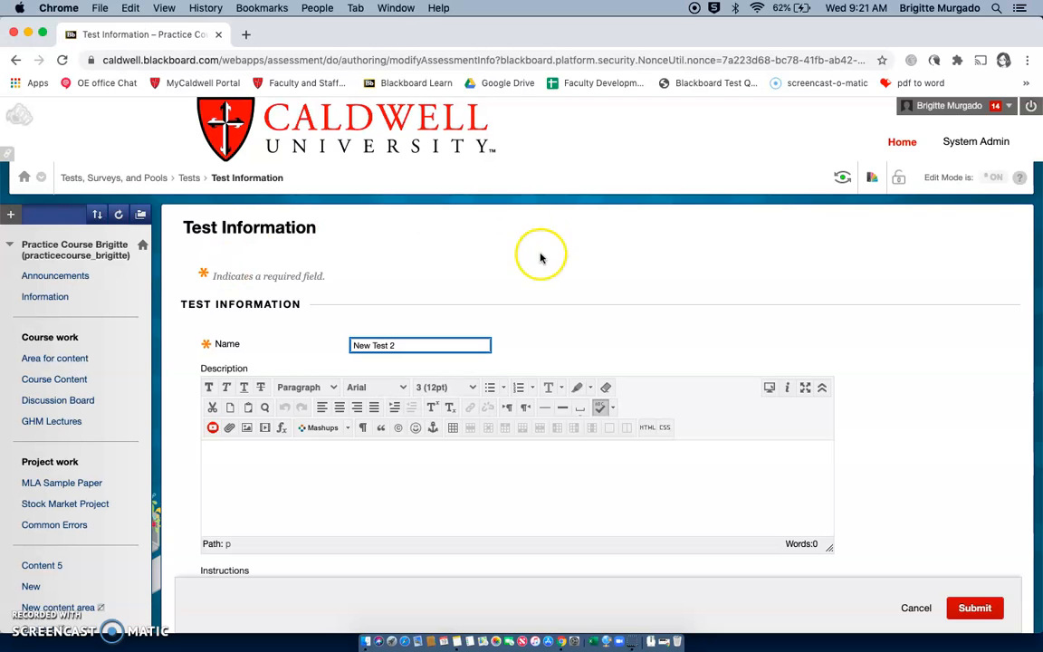
{"action": "scroll", "coordinate": [931, 460], "scroll_direction": "down", "scroll_amount": 3}
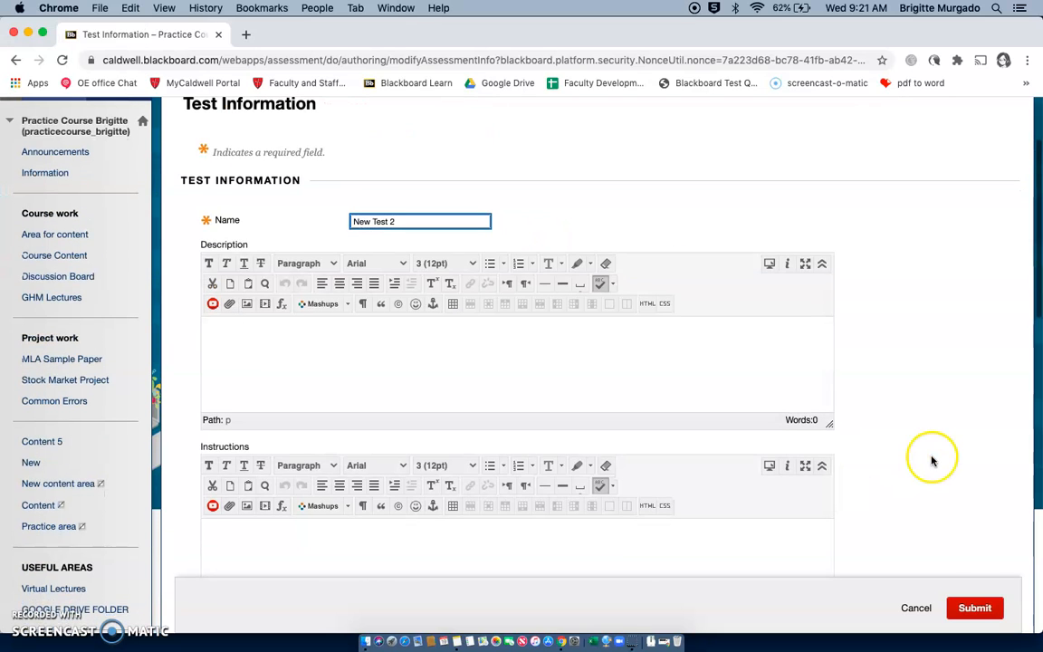
{"action": "scroll", "coordinate": [923, 489], "scroll_direction": "down", "scroll_amount": 1}
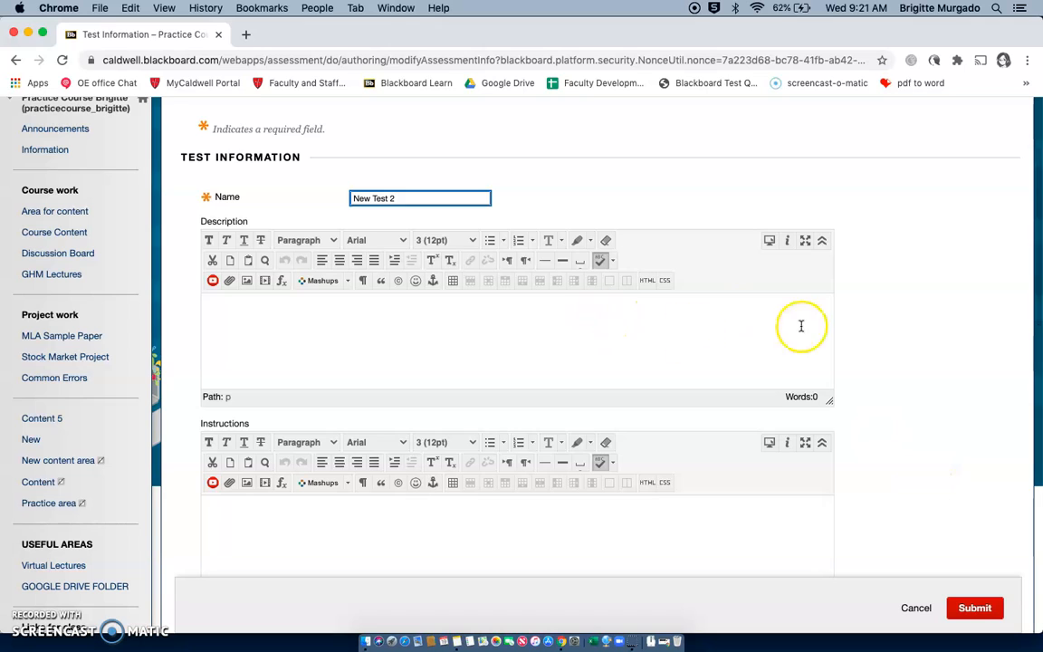
{"action": "left_click", "coordinate": [973, 609]}
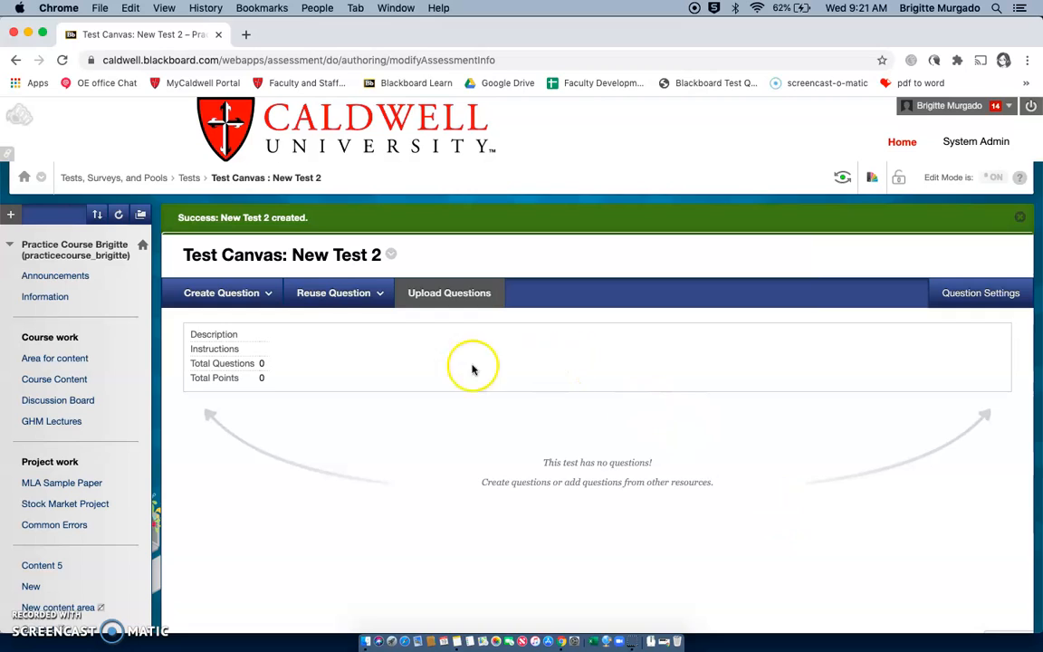
- Start a reused question set for the test and filter its questions to the second 15 Qs pool
{"action": "left_click", "coordinate": [317, 295]}
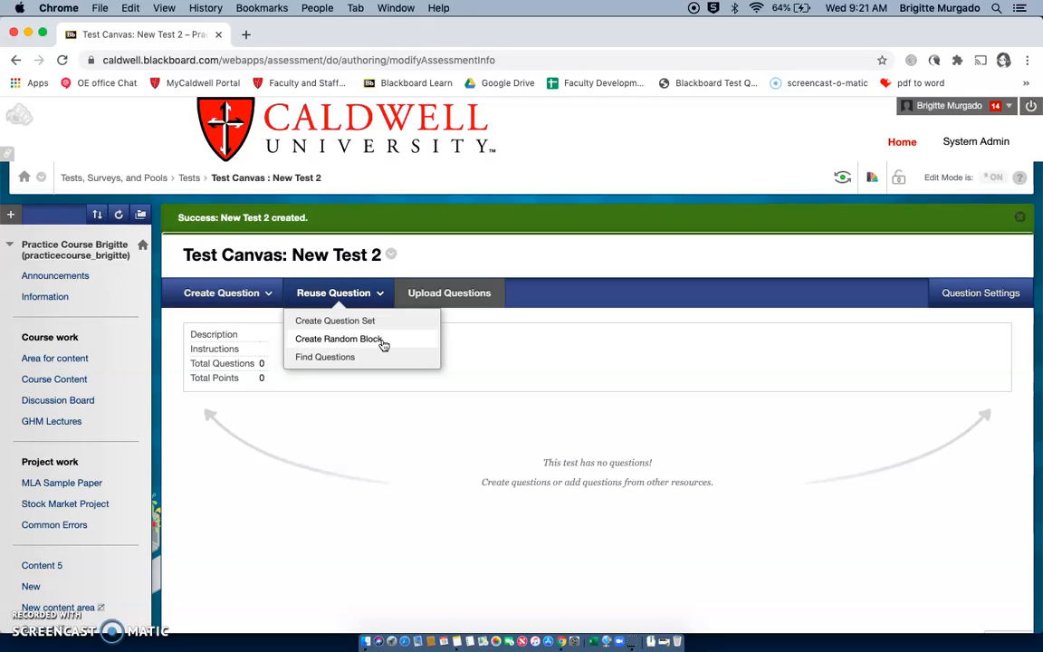
{"action": "left_click", "coordinate": [345, 384]}
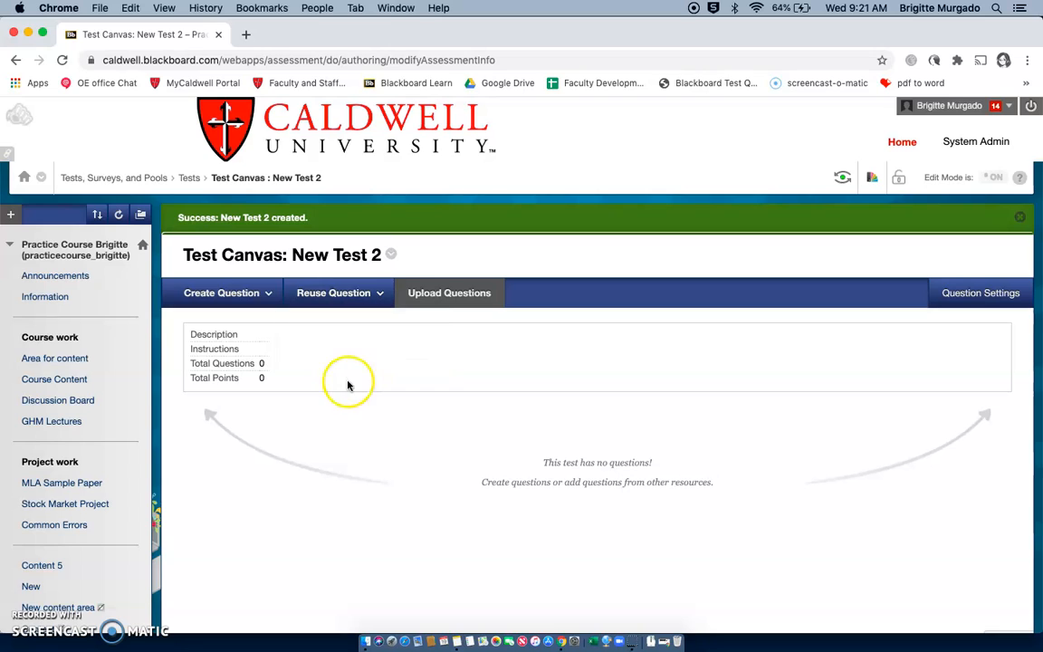
{"action": "left_click", "coordinate": [350, 293]}
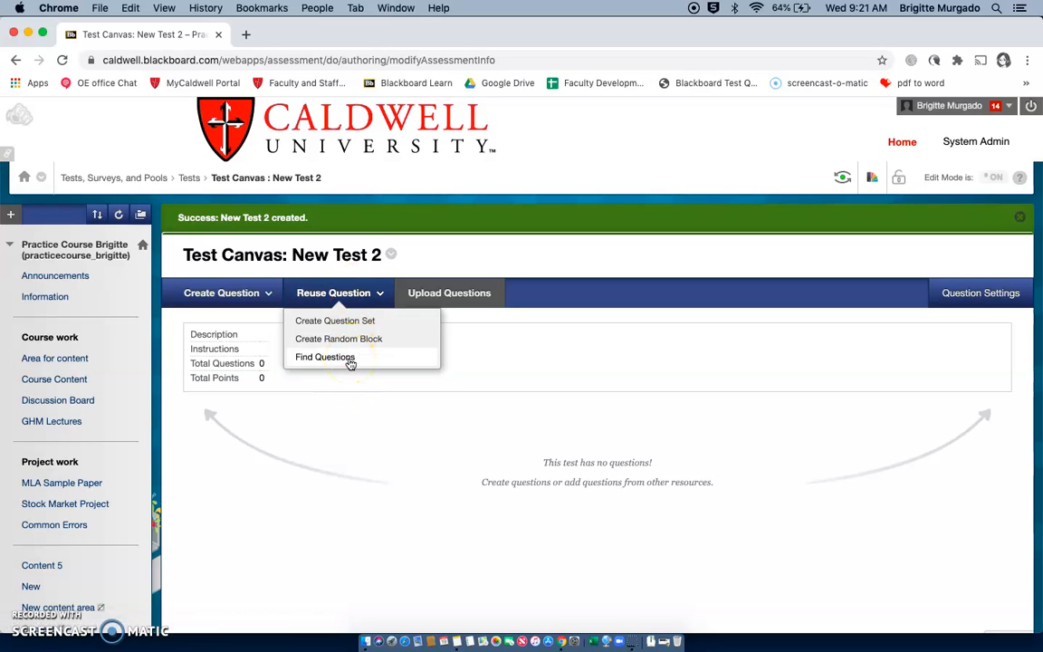
{"action": "left_click", "coordinate": [361, 328]}
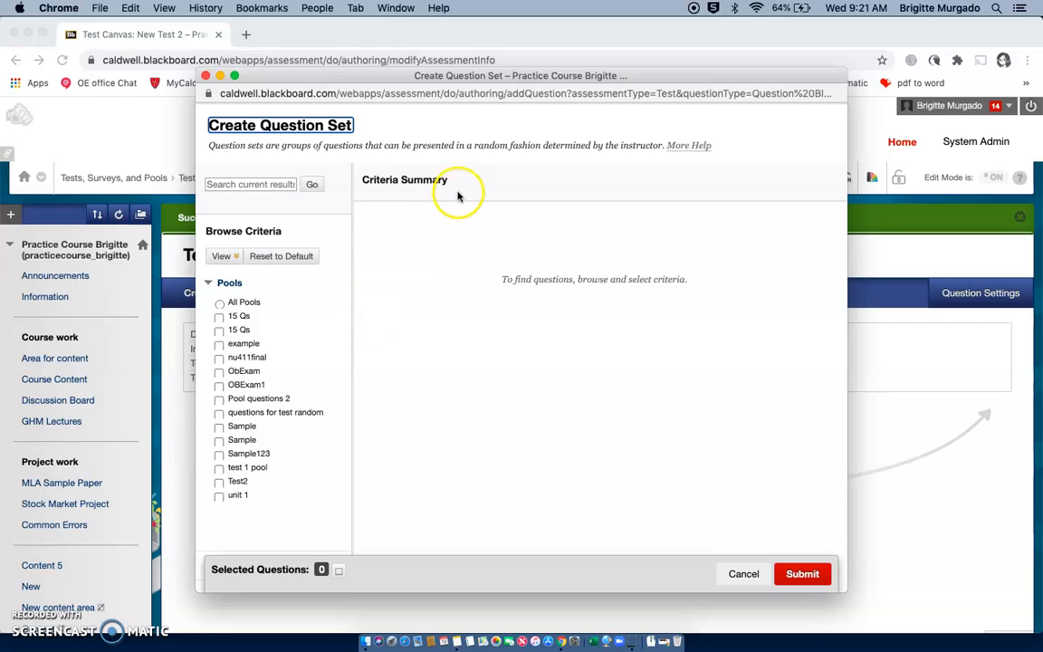
{"action": "left_click", "coordinate": [219, 319]}
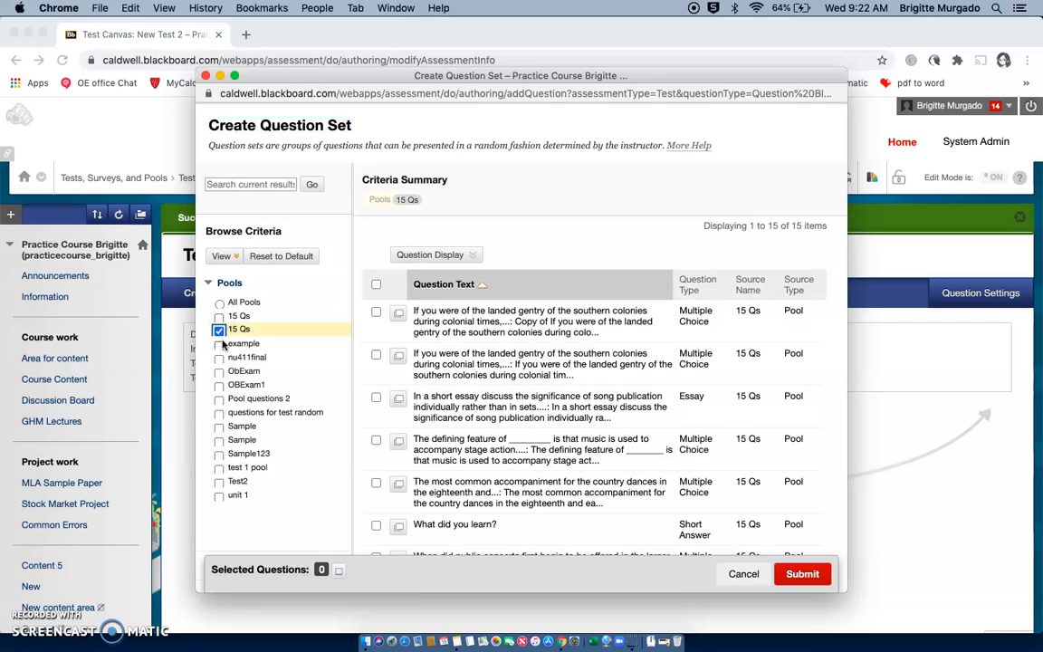
{"action": "scroll", "coordinate": [512, 273], "scroll_direction": "down", "scroll_amount": 8}
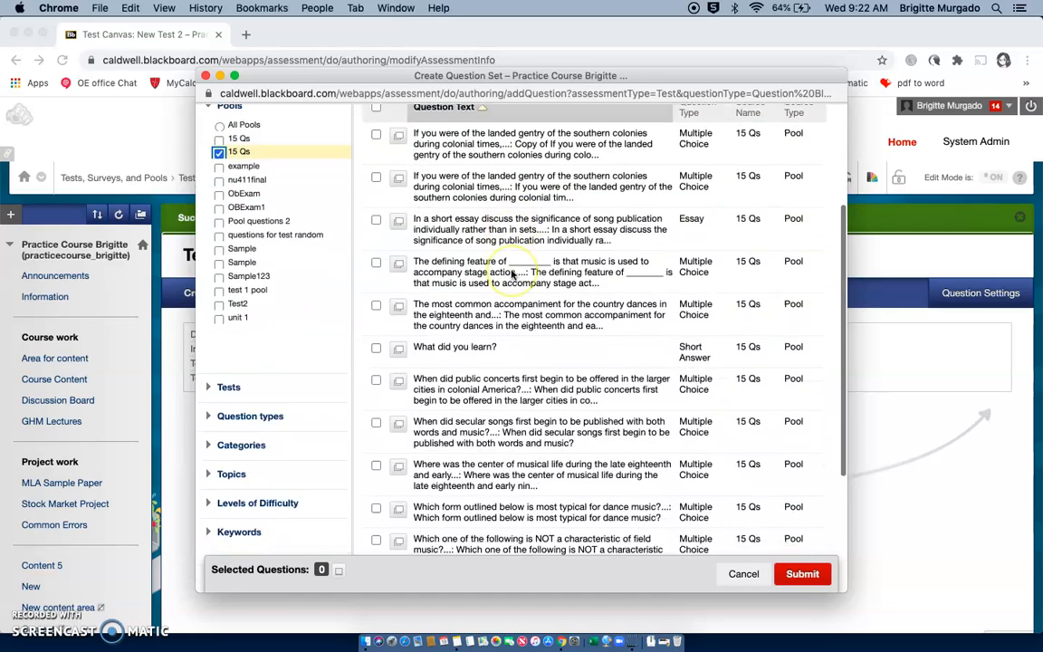
{"action": "scroll", "coordinate": [512, 274], "scroll_direction": "up", "scroll_amount": 10}
{"action": "scroll", "coordinate": [426, 272], "scroll_direction": "down", "scroll_amount": 2}
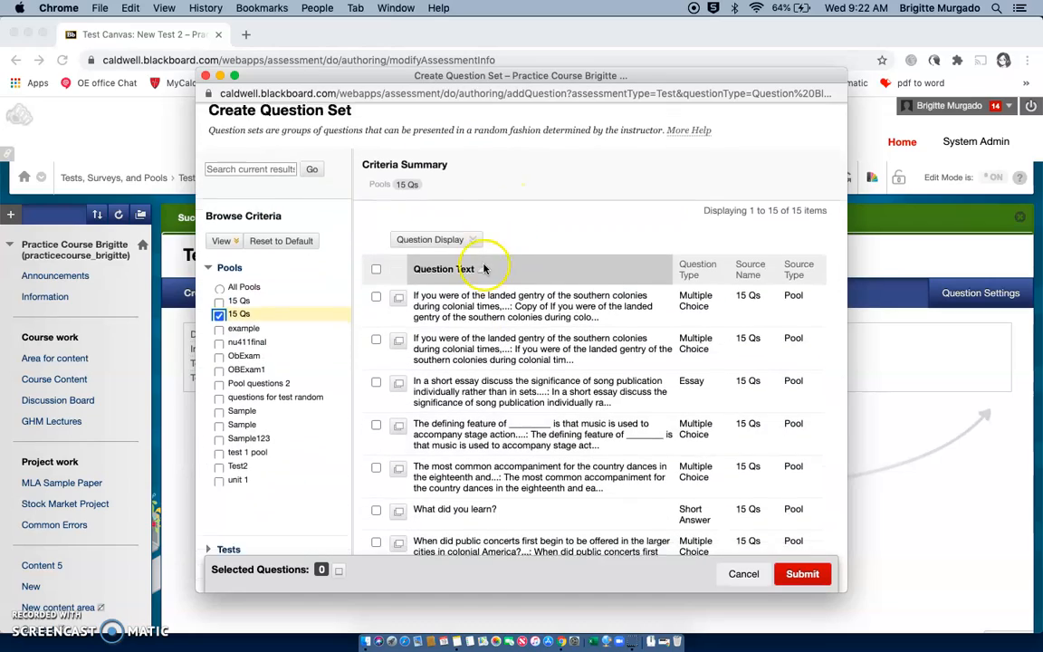
{"action": "left_click", "coordinate": [376, 232]}
{"action": "left_click", "coordinate": [375, 274]}
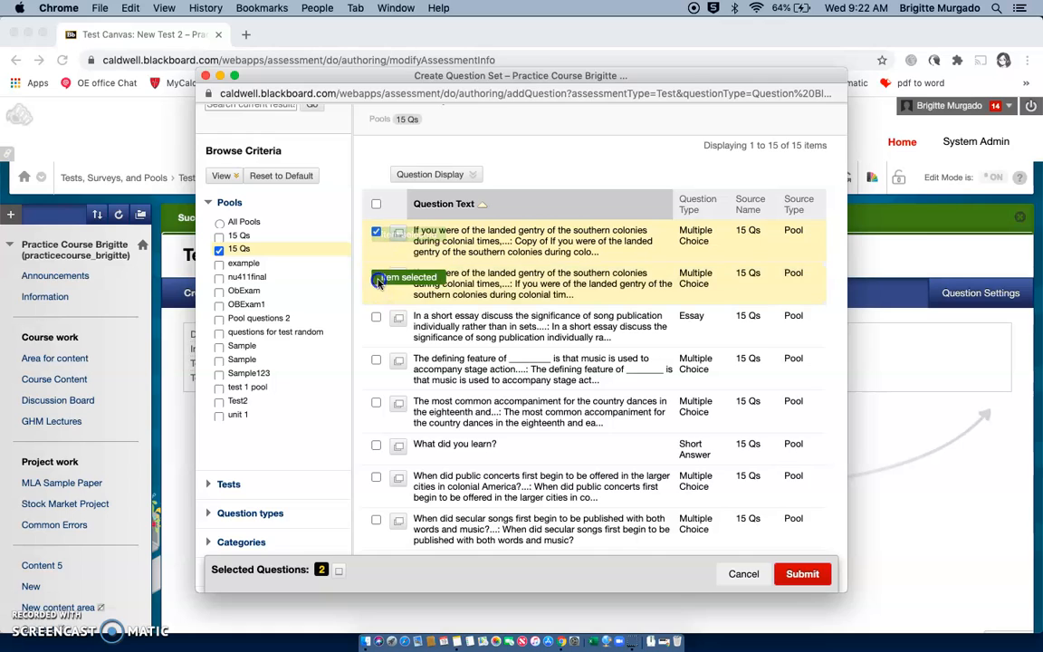
{"action": "left_click", "coordinate": [375, 317]}
{"action": "left_click", "coordinate": [376, 402]}
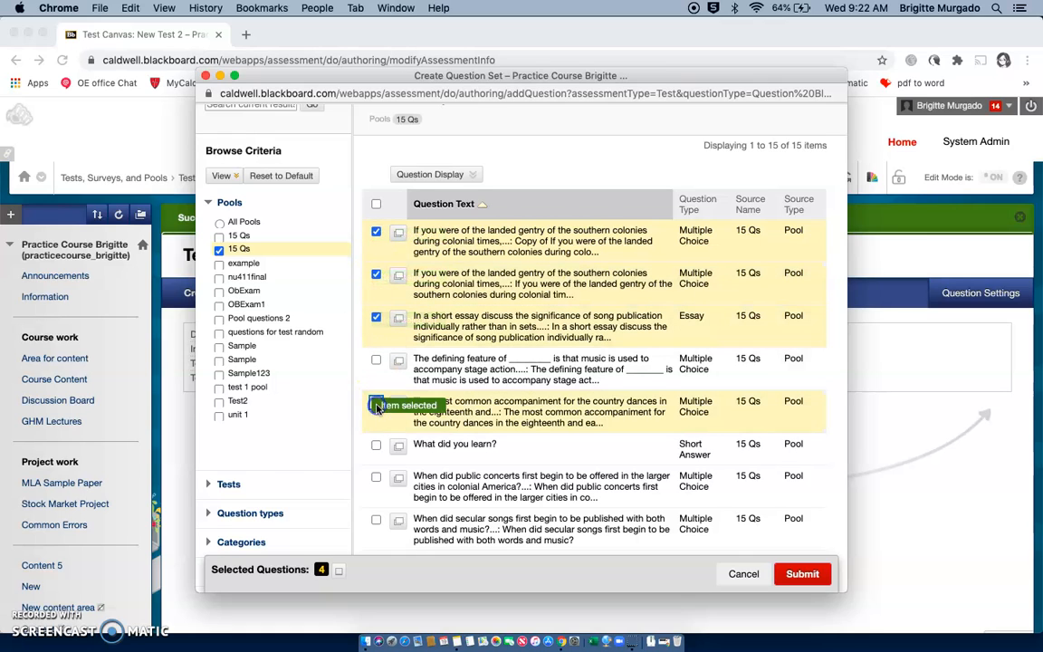
{"action": "left_click", "coordinate": [377, 444]}
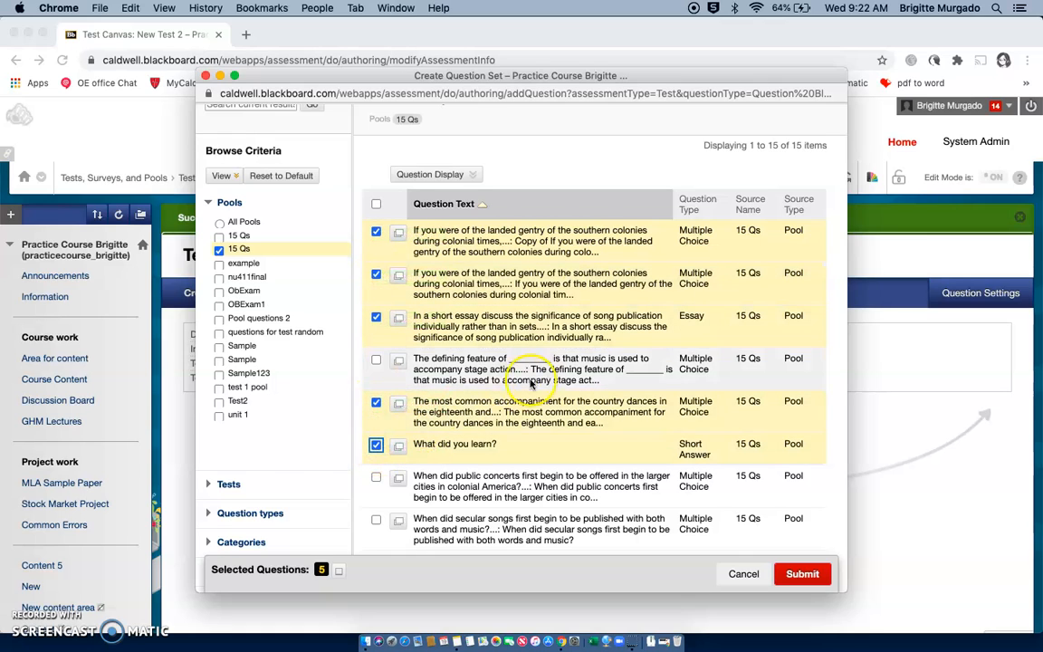
{"action": "scroll", "coordinate": [522, 385], "scroll_direction": "down", "scroll_amount": 3}
{"action": "scroll", "coordinate": [389, 299], "scroll_direction": "up", "scroll_amount": 5}
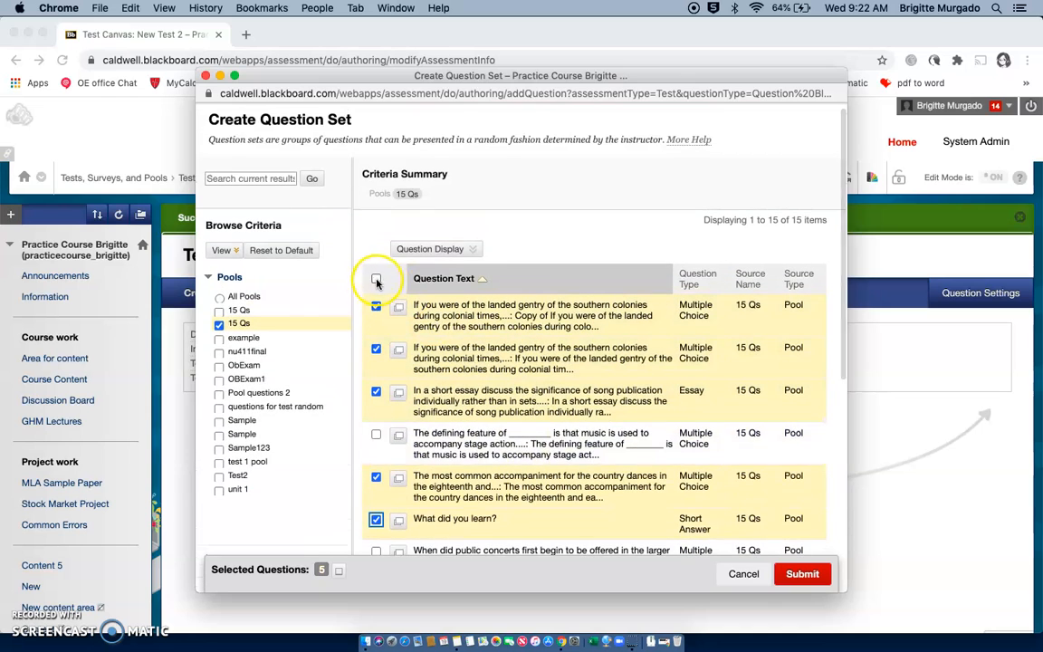
{"action": "left_click", "coordinate": [376, 280]}
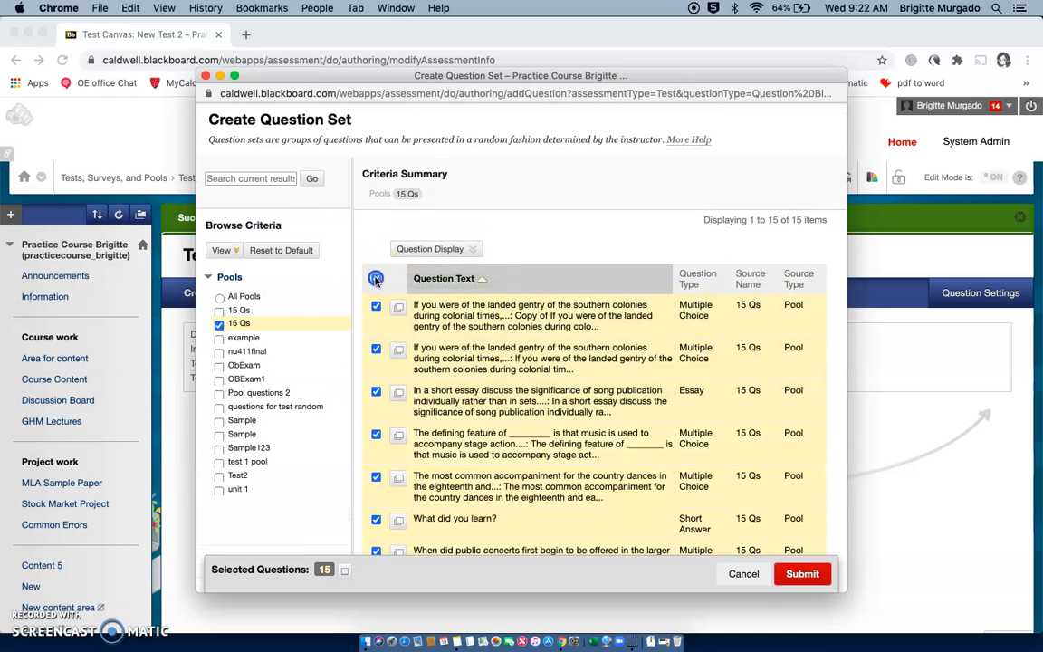
{"action": "left_click", "coordinate": [377, 280]}
- Create the question set from the second landed-gentry question, the song-publication essay, the "defining feature" question and "What did you learn?"
{"action": "left_click", "coordinate": [376, 349]}
{"action": "left_click", "coordinate": [376, 392]}
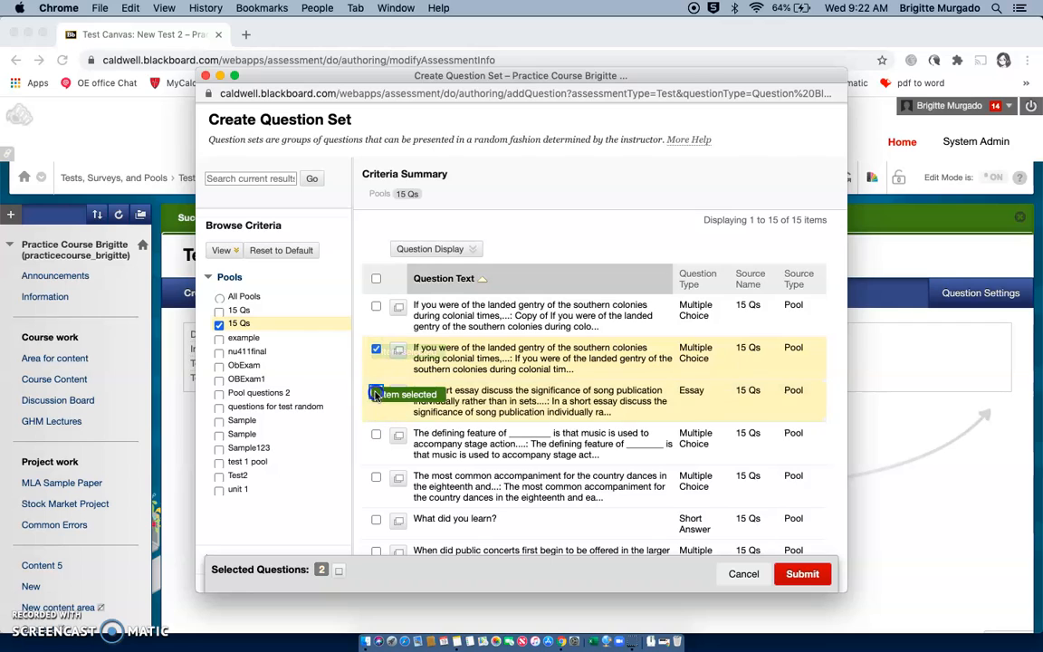
{"action": "left_click", "coordinate": [377, 434]}
{"action": "left_click", "coordinate": [377, 520]}
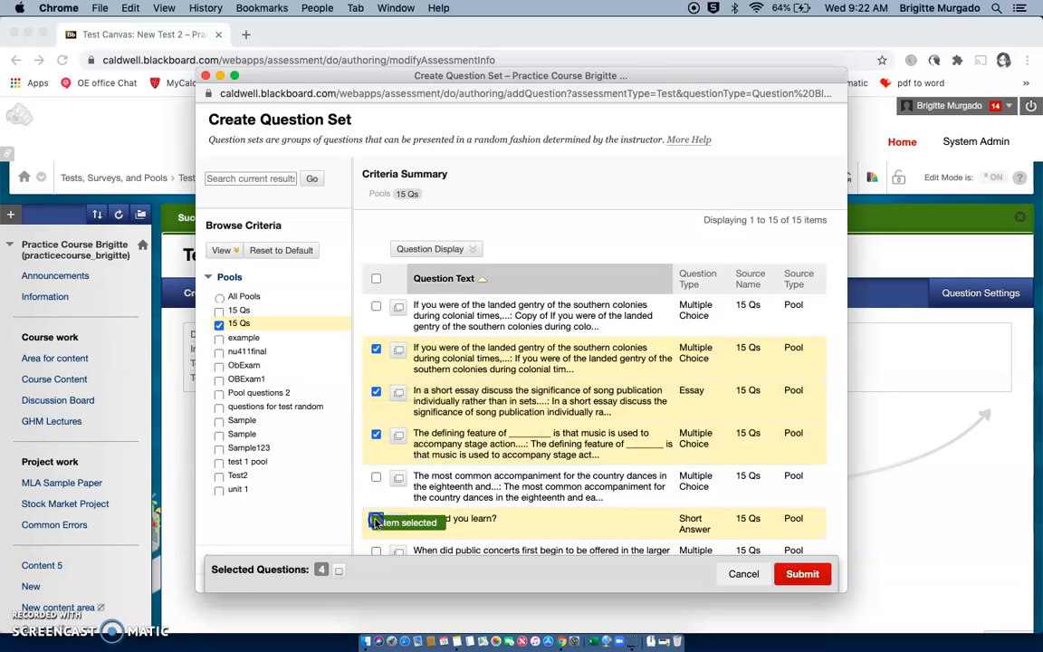
{"action": "left_click", "coordinate": [811, 579]}
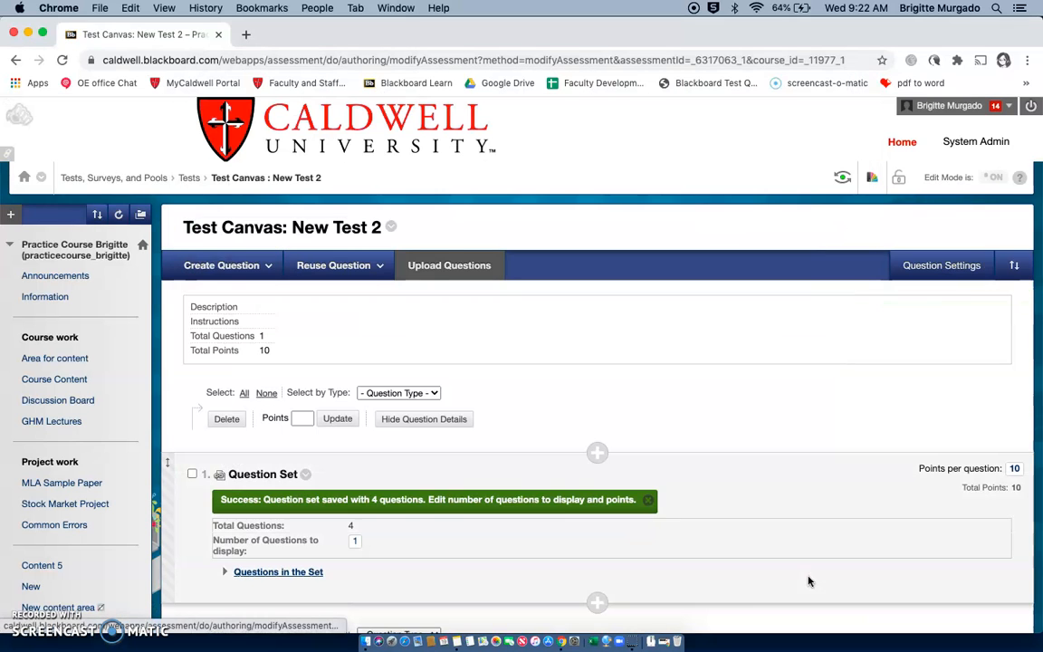
{"action": "left_click", "coordinate": [772, 412]}
{"action": "scroll", "coordinate": [773, 412], "scroll_direction": "down", "scroll_amount": 4}
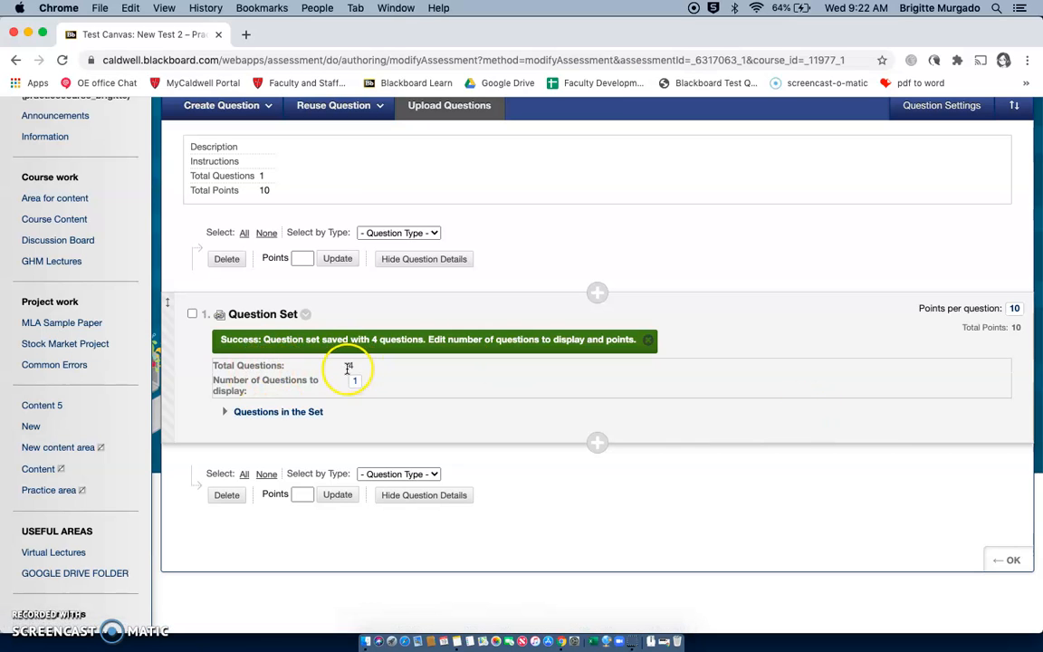
- Expand the questions in the question set and set its number of questions to display to 2
{"action": "left_click", "coordinate": [273, 413]}
{"action": "scroll", "coordinate": [434, 429], "scroll_direction": "down", "scroll_amount": 7}
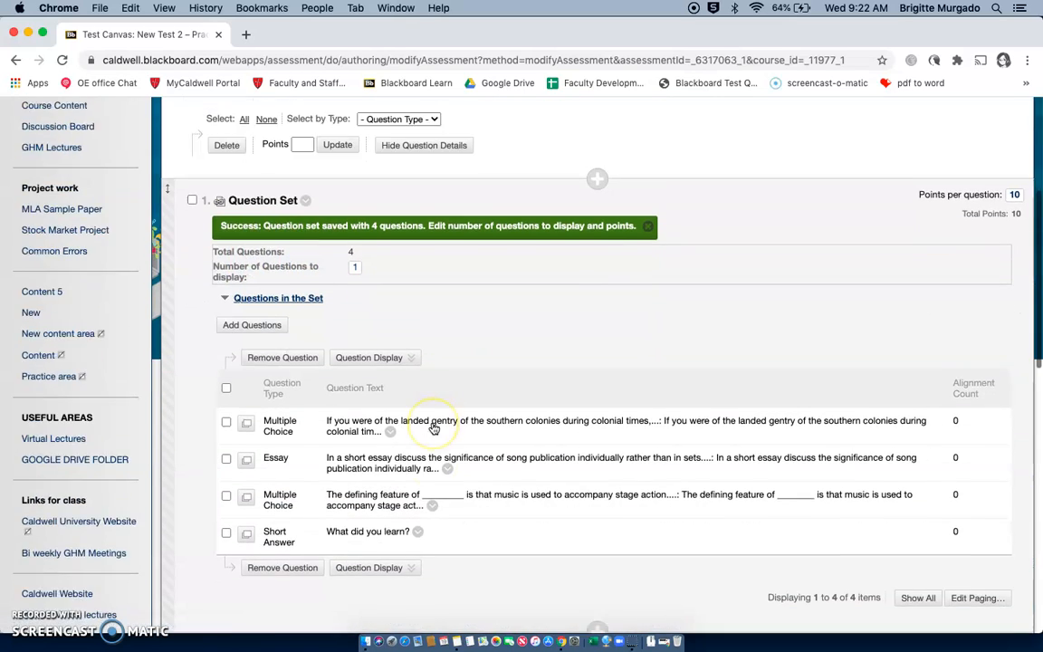
{"action": "scroll", "coordinate": [414, 361], "scroll_direction": "up", "scroll_amount": 4}
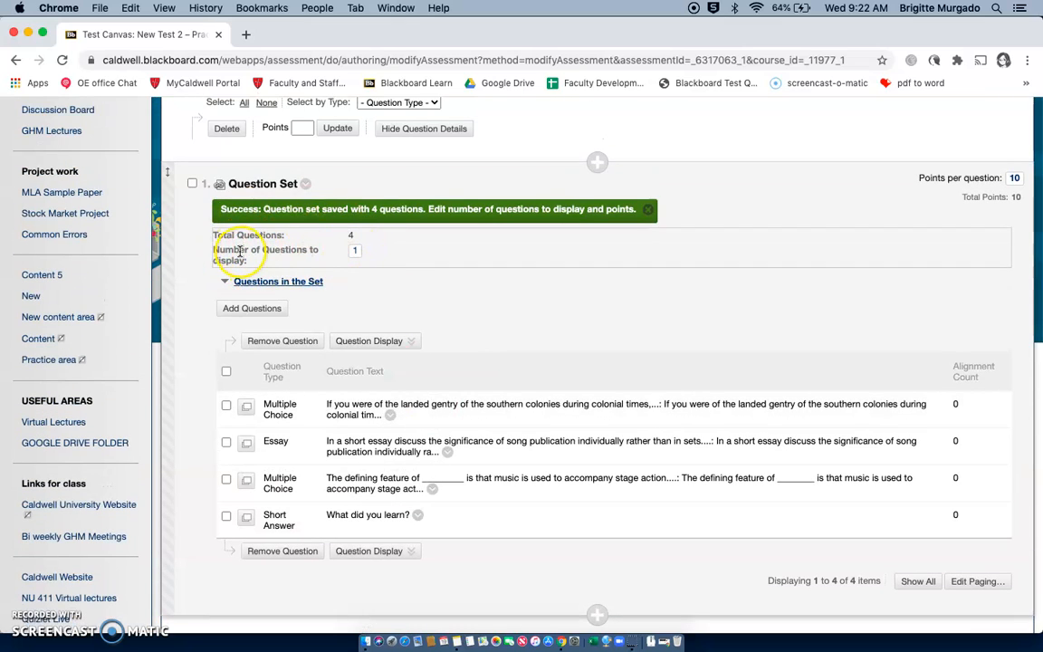
{"action": "left_click", "coordinate": [357, 254]}
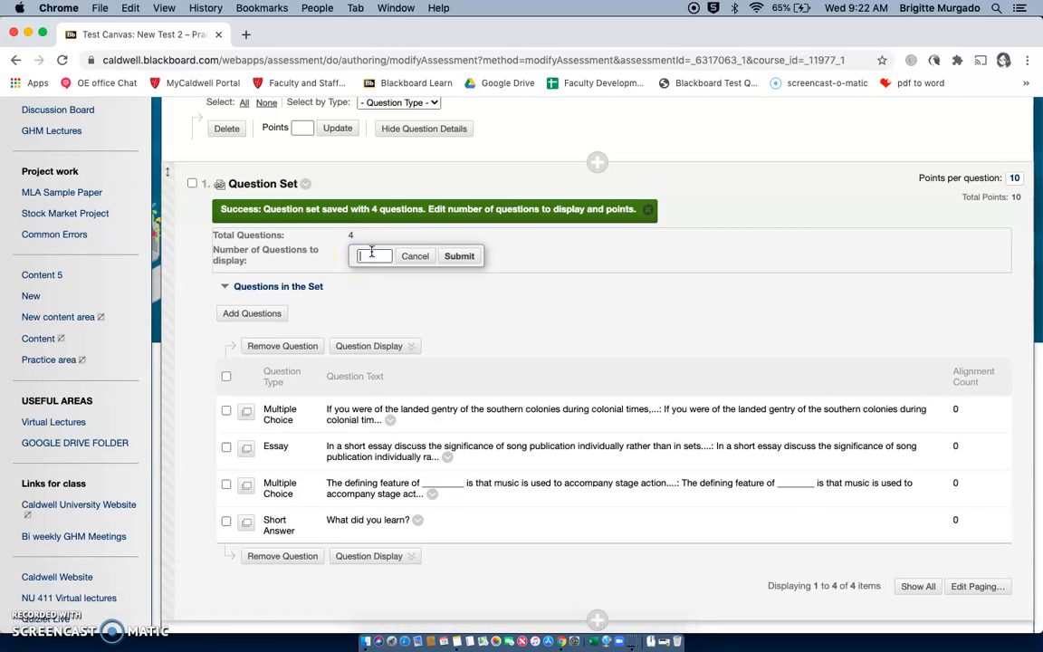
{"action": "left_click", "coordinate": [371, 254]}
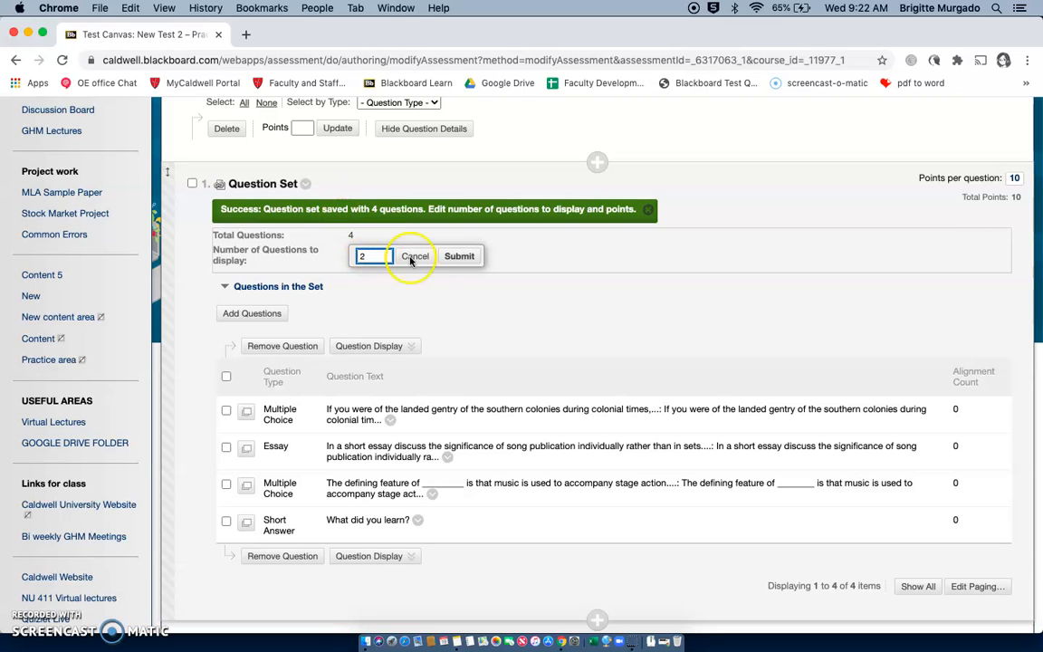
{"action": "left_click", "coordinate": [460, 257]}
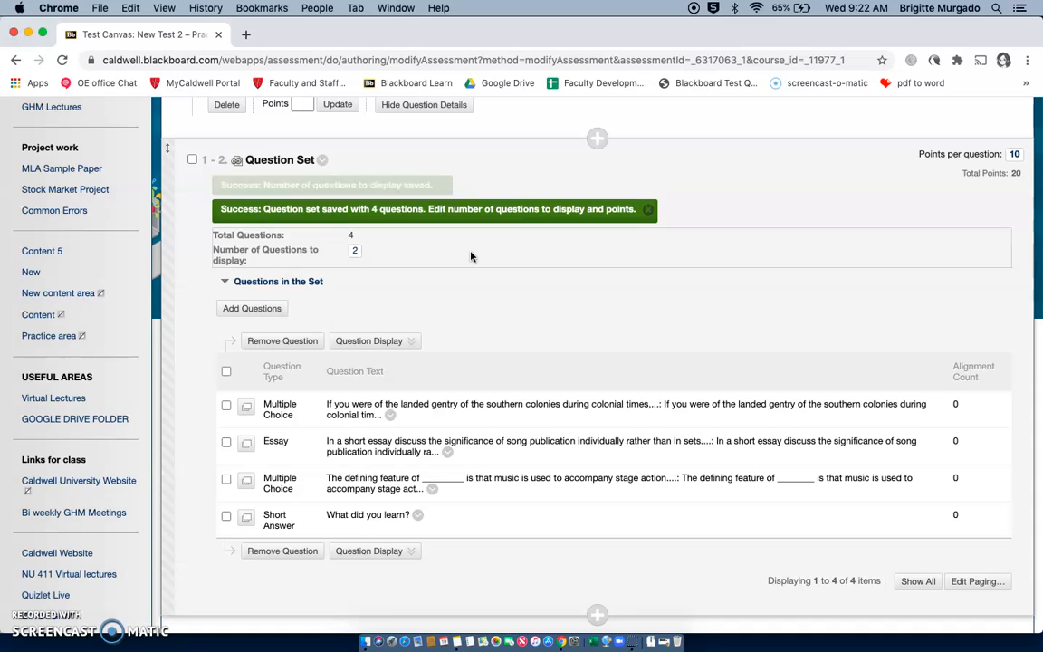
{"action": "scroll", "coordinate": [471, 256], "scroll_direction": "up", "scroll_amount": 2}
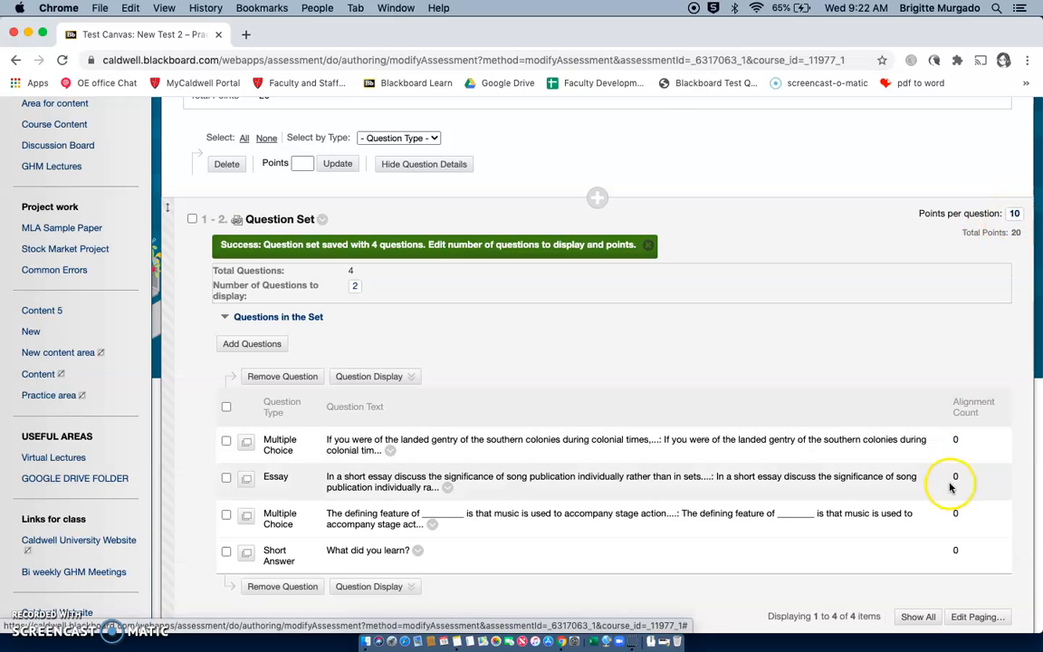
{"action": "scroll", "coordinate": [947, 482], "scroll_direction": "down", "scroll_amount": 3}
{"action": "scroll", "coordinate": [948, 481], "scroll_direction": "up", "scroll_amount": 2}
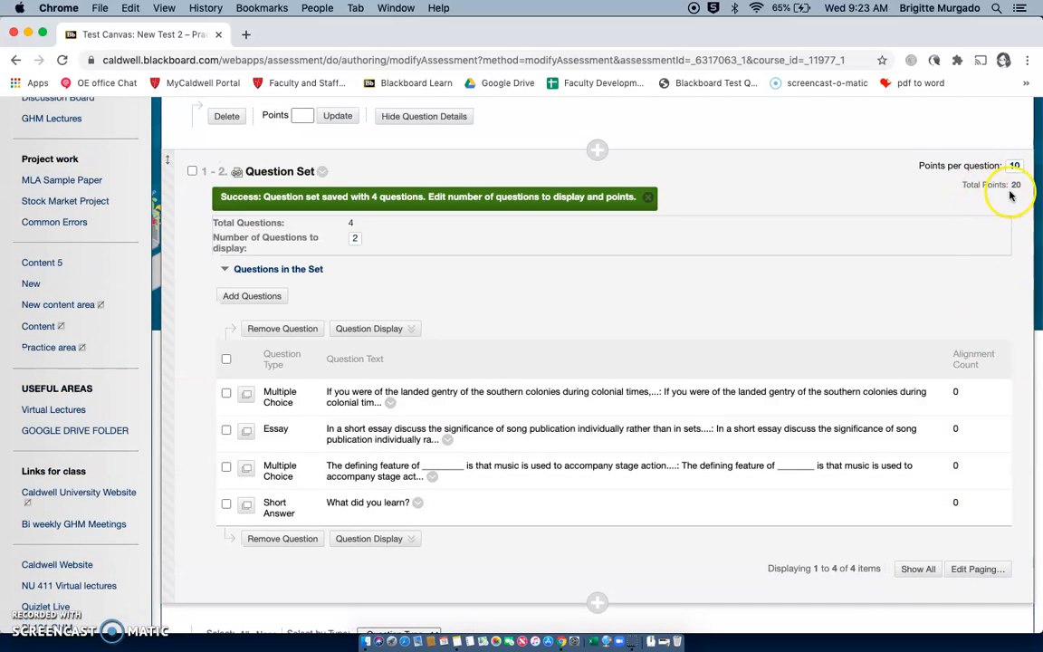
- Start a random block for the test and preview all pool questions from the example pool
{"action": "scroll", "coordinate": [368, 240], "scroll_direction": "up", "scroll_amount": 5}
{"action": "left_click", "coordinate": [365, 262]}
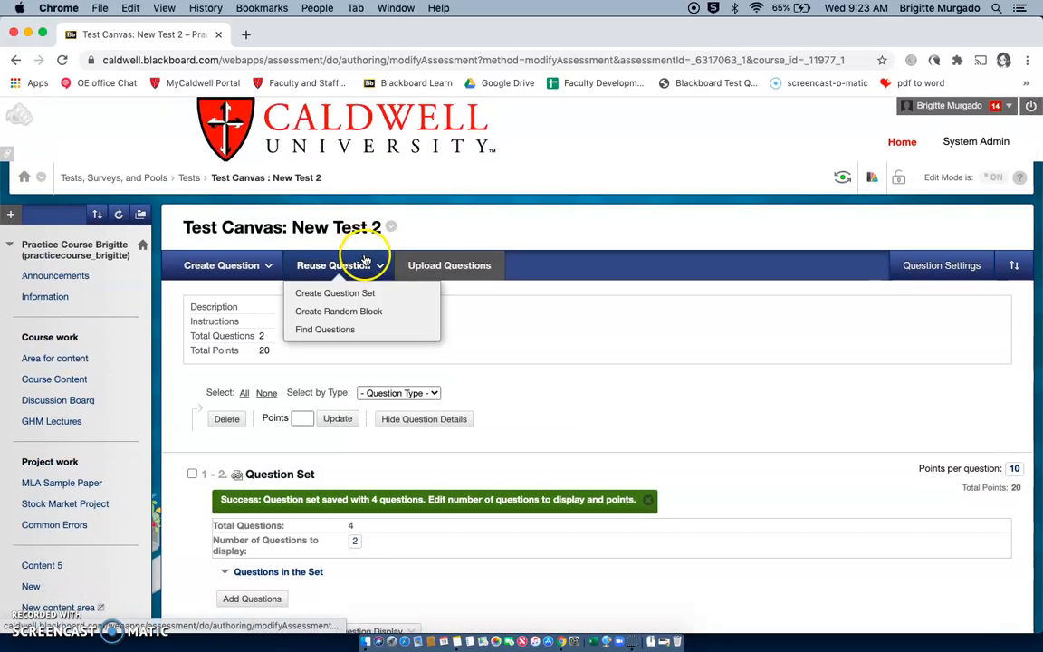
{"action": "left_click", "coordinate": [347, 311]}
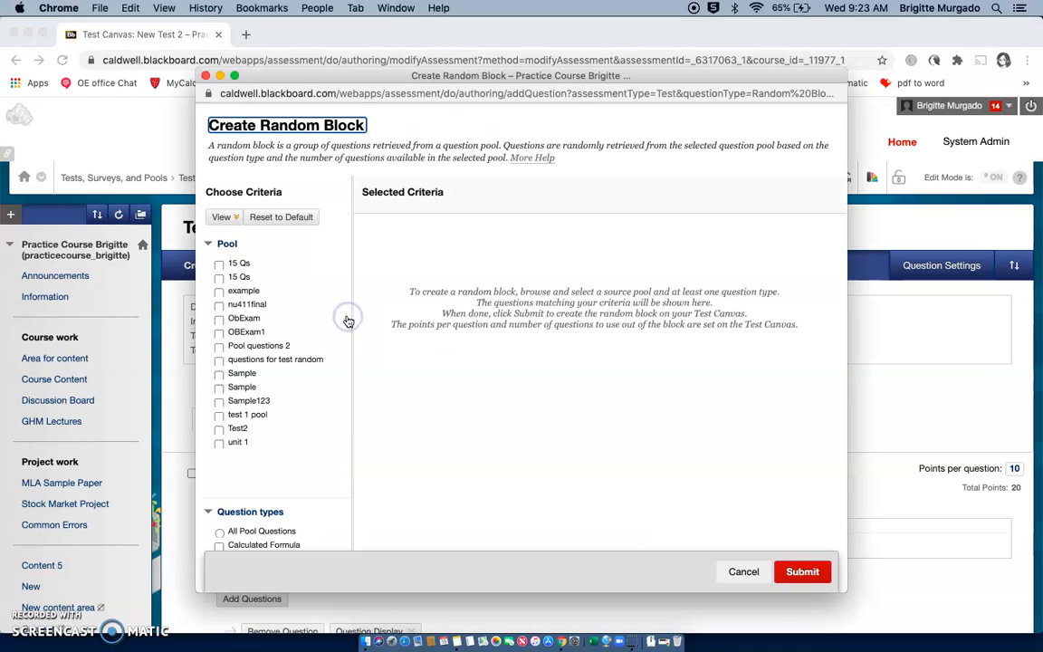
{"action": "left_click", "coordinate": [219, 293]}
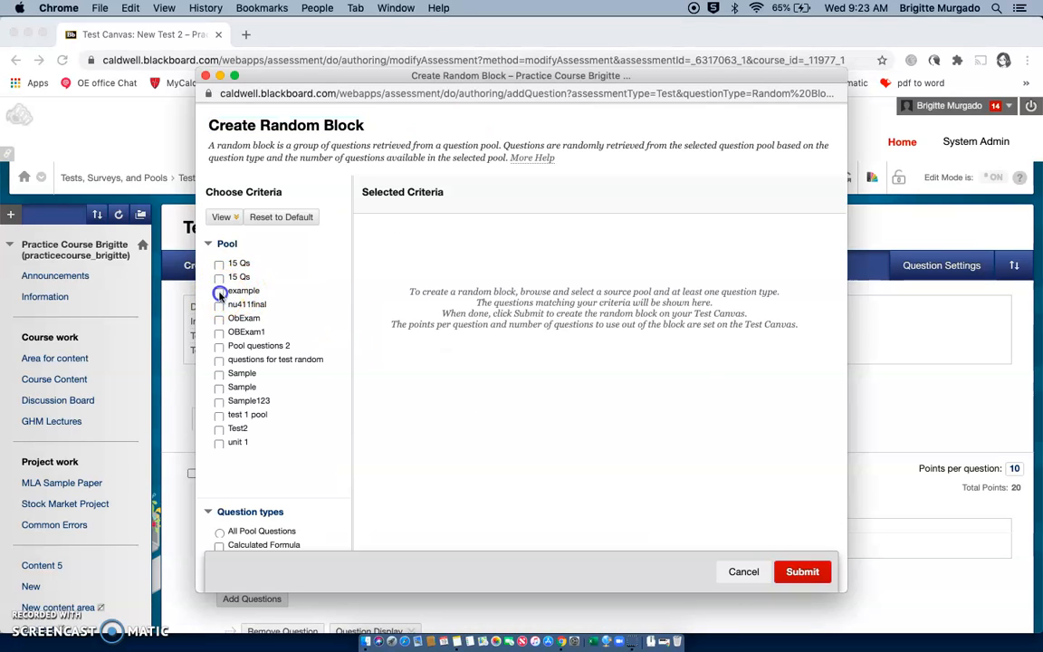
{"action": "scroll", "coordinate": [235, 490], "scroll_direction": "down", "scroll_amount": 3}
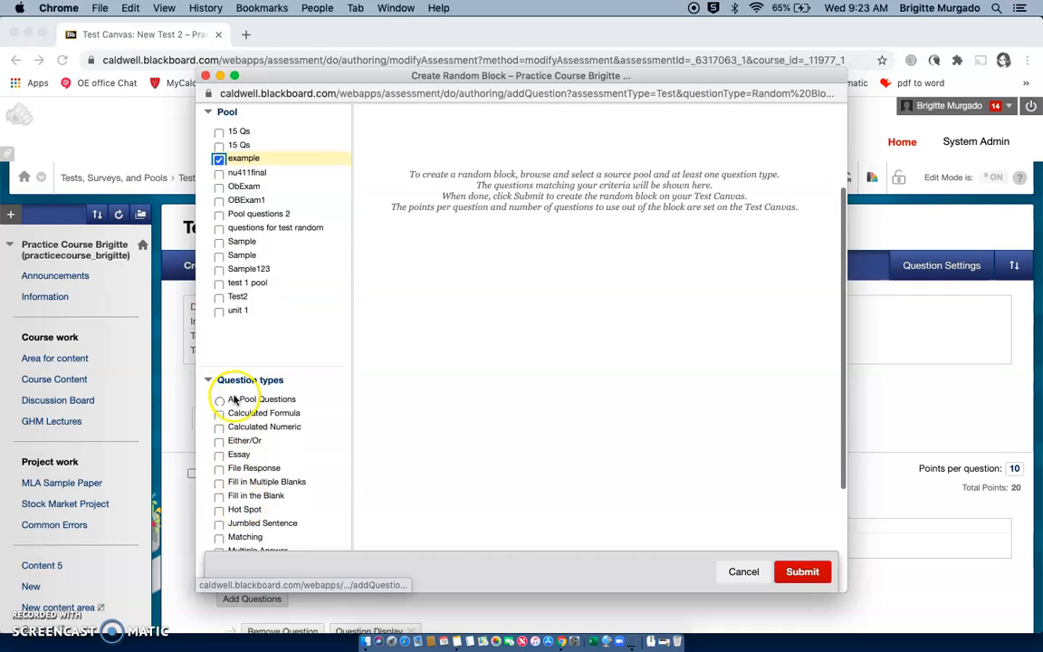
{"action": "scroll", "coordinate": [236, 376], "scroll_direction": "up", "scroll_amount": 2}
{"action": "scroll", "coordinate": [237, 374], "scroll_direction": "up", "scroll_amount": 2}
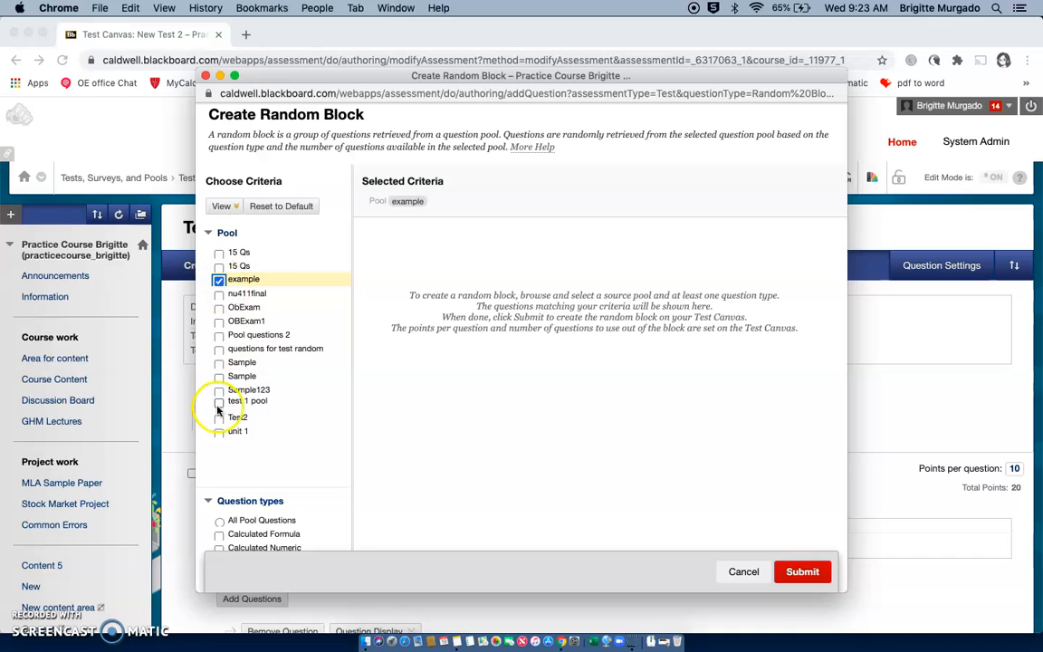
{"action": "scroll", "coordinate": [232, 456], "scroll_direction": "down", "scroll_amount": 2}
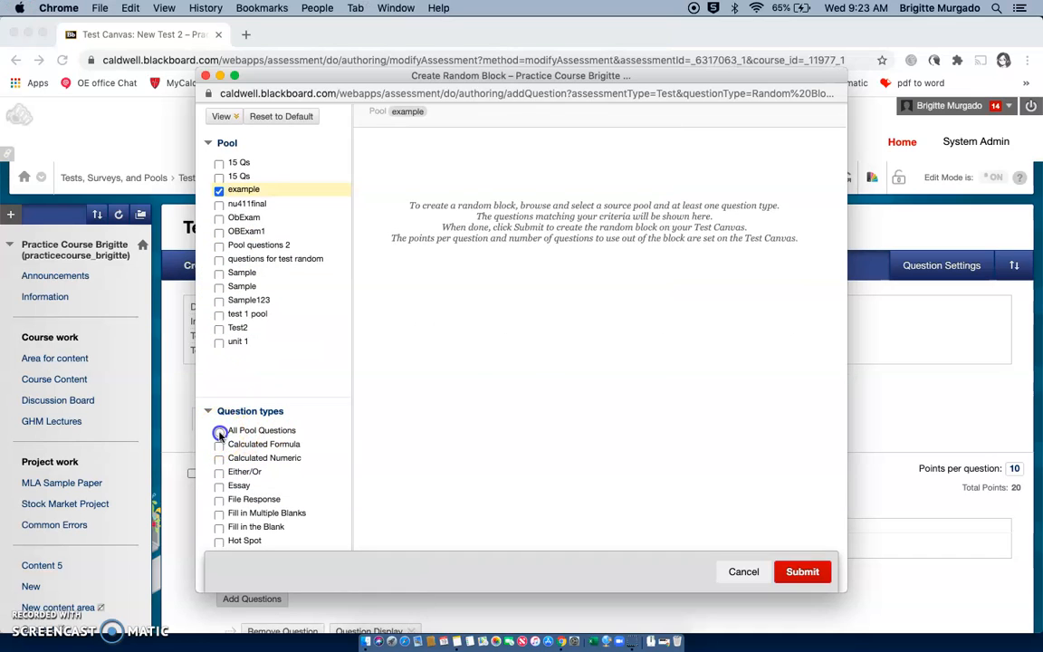
{"action": "left_click", "coordinate": [219, 433]}
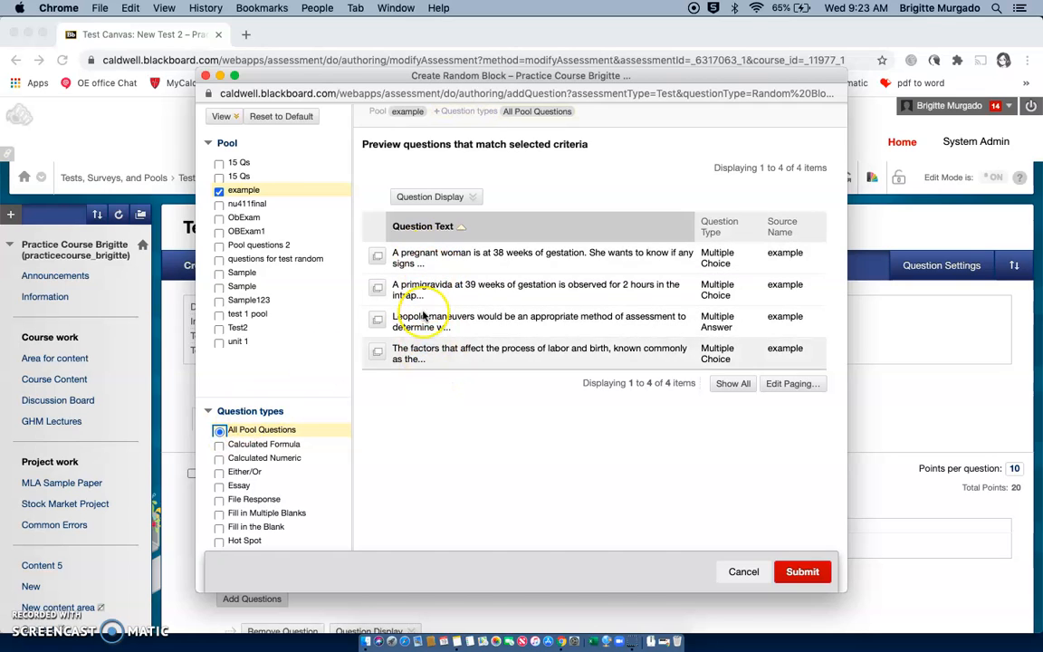
- Replace the example pool with nu411final as the source and create the random block
{"action": "scroll", "coordinate": [299, 304], "scroll_direction": "up", "scroll_amount": 1}
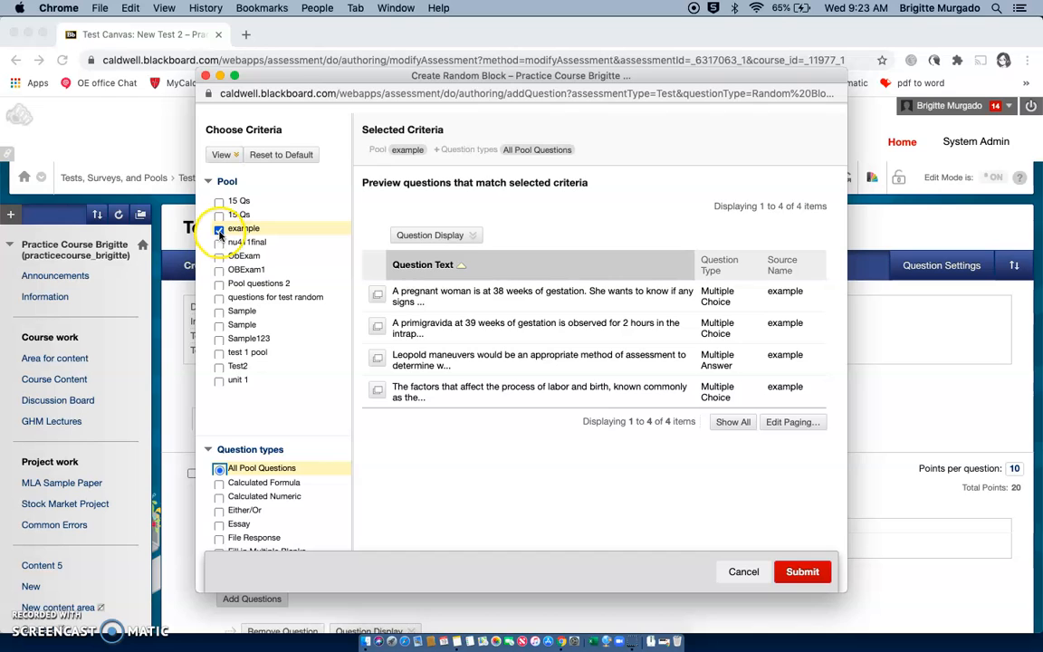
{"action": "left_click", "coordinate": [219, 230]}
{"action": "left_click", "coordinate": [219, 245]}
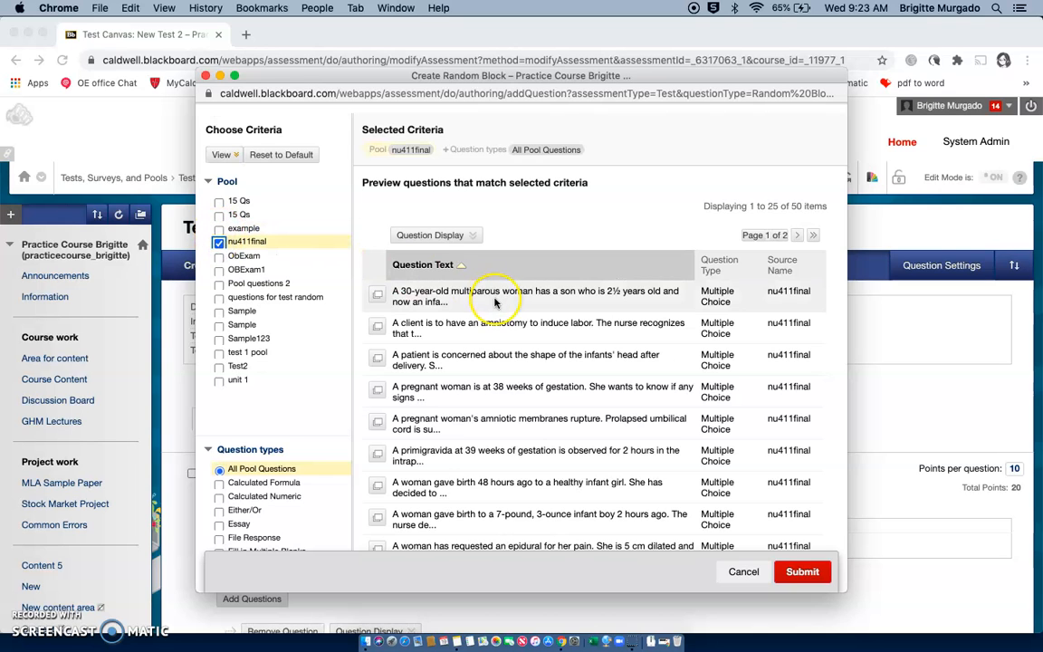
{"action": "scroll", "coordinate": [617, 372], "scroll_direction": "down", "scroll_amount": 2}
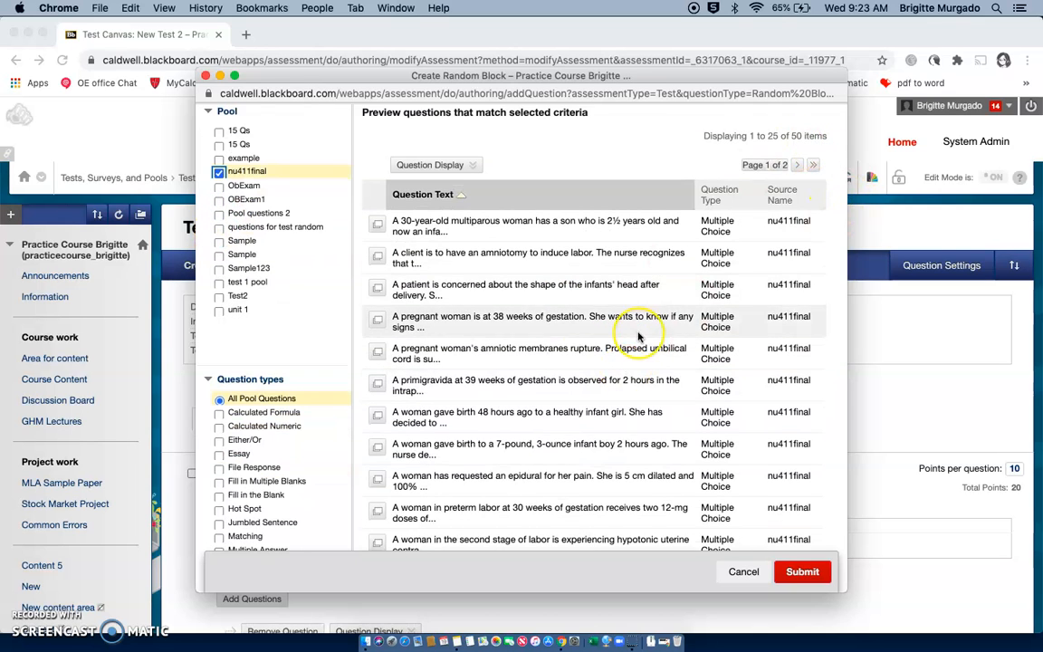
{"action": "scroll", "coordinate": [639, 335], "scroll_direction": "down", "scroll_amount": 4}
{"action": "scroll", "coordinate": [639, 335], "scroll_direction": "up", "scroll_amount": 6}
{"action": "scroll", "coordinate": [640, 338], "scroll_direction": "down", "scroll_amount": 10}
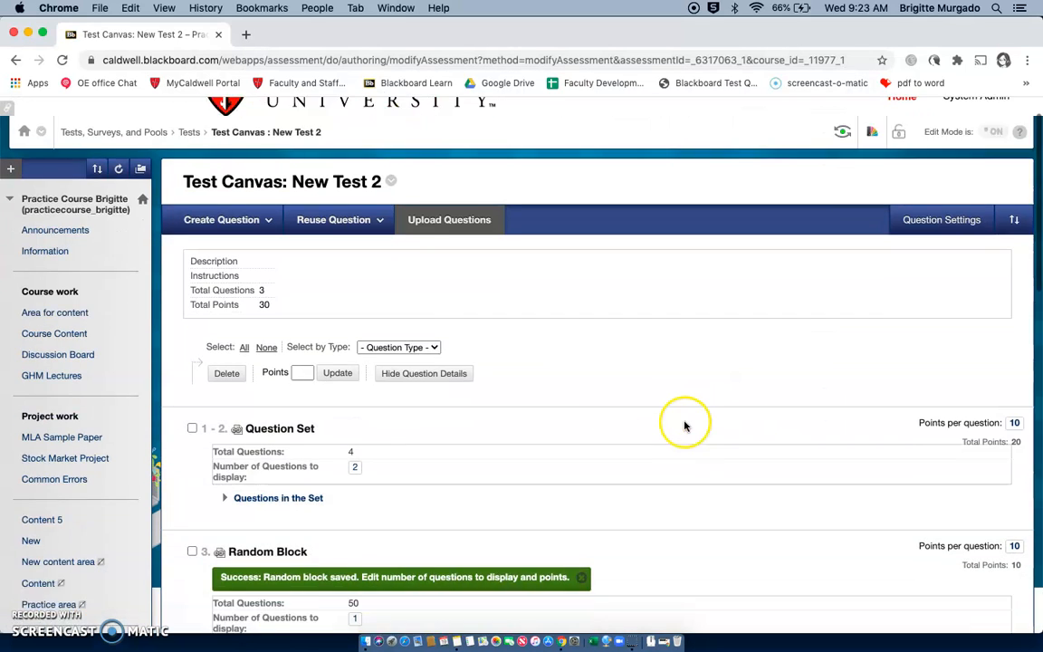
- Set the random block's number of questions to display to 6
{"action": "scroll", "coordinate": [687, 425], "scroll_direction": "down", "scroll_amount": 4}
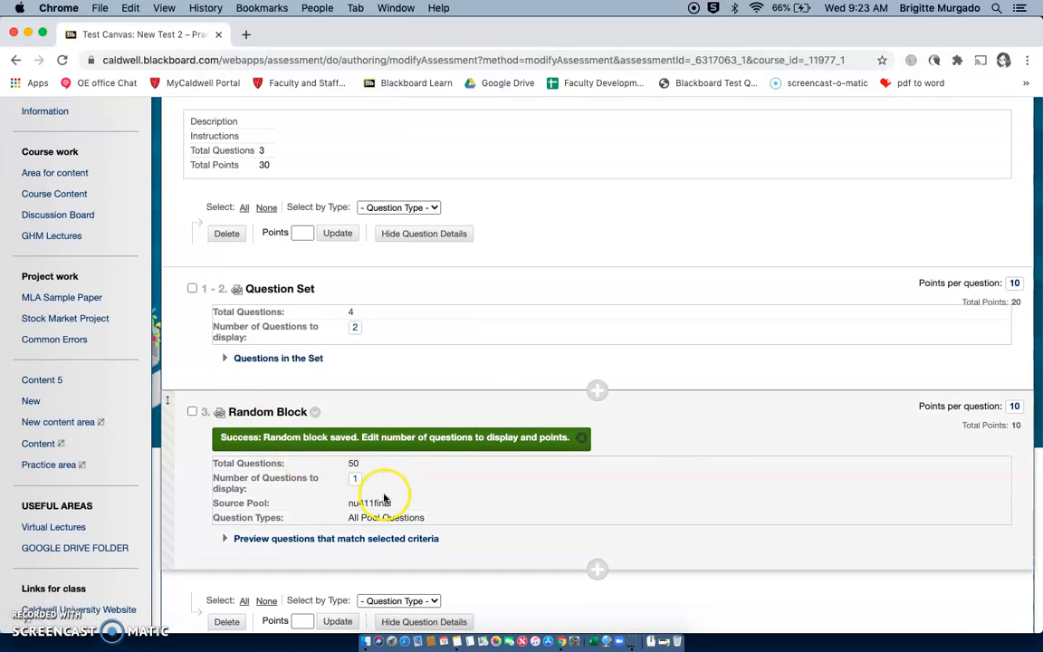
{"action": "scroll", "coordinate": [384, 497], "scroll_direction": "down", "scroll_amount": 2}
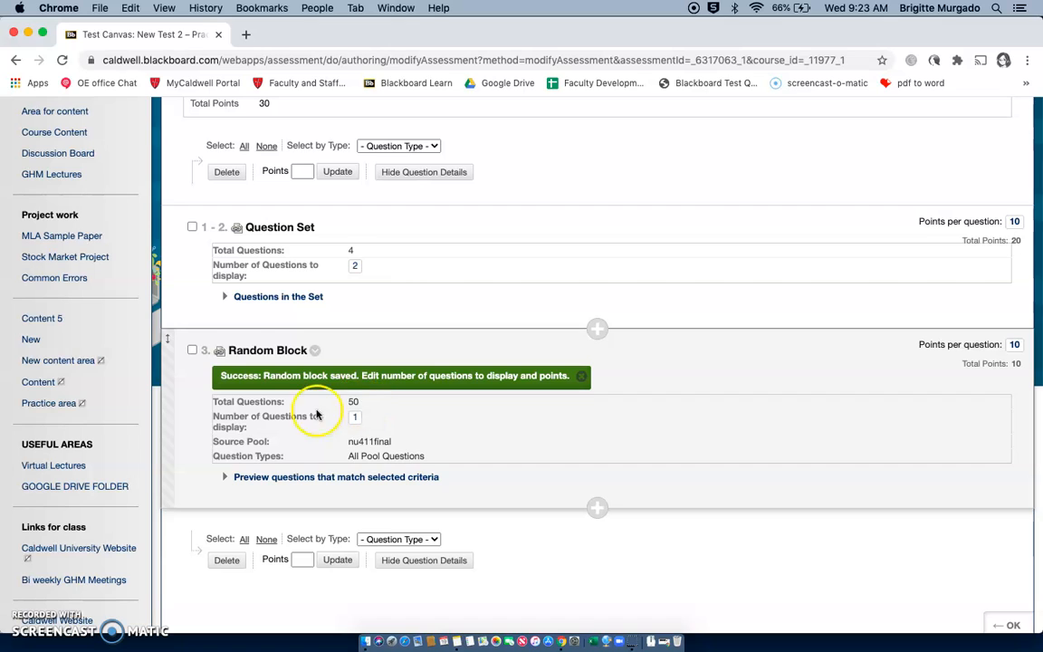
{"action": "left_click", "coordinate": [359, 423]}
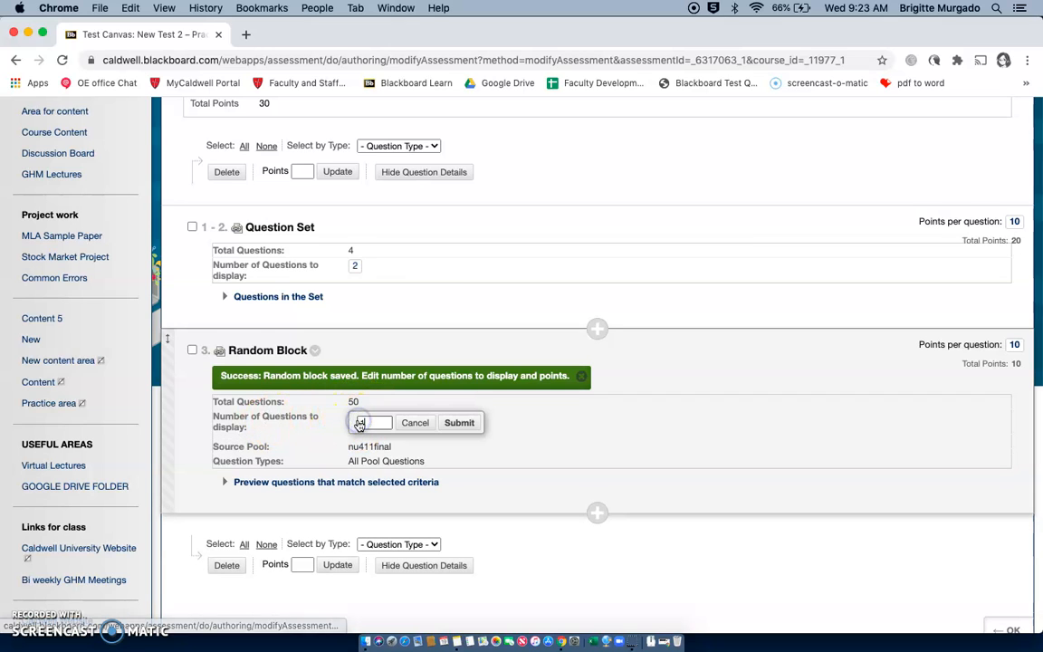
{"action": "left_click", "coordinate": [337, 425]}
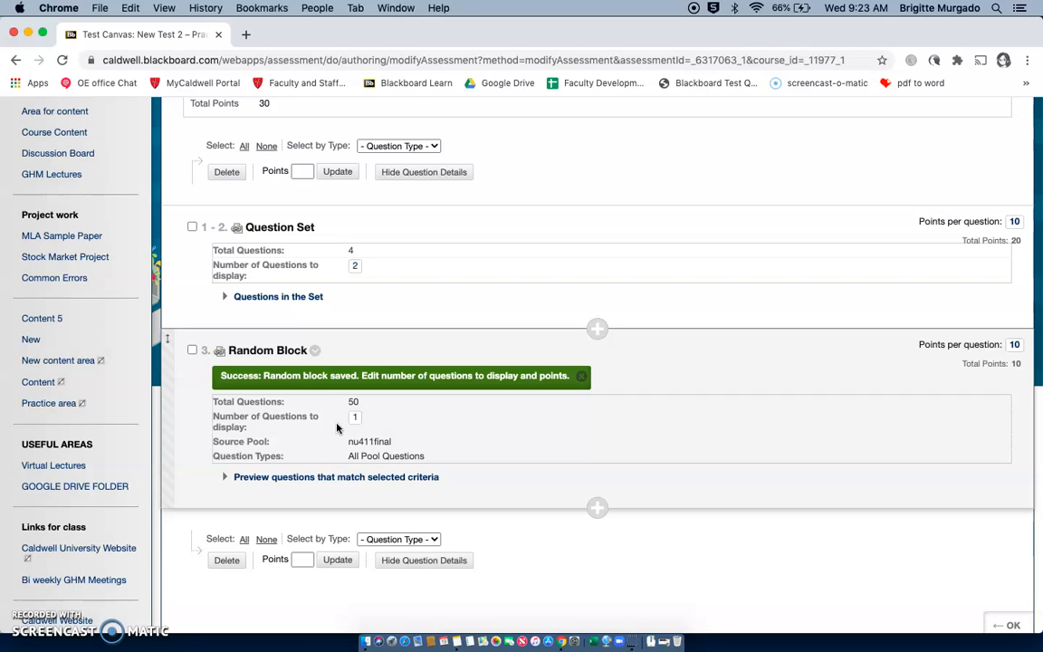
{"action": "left_click", "coordinate": [355, 418]}
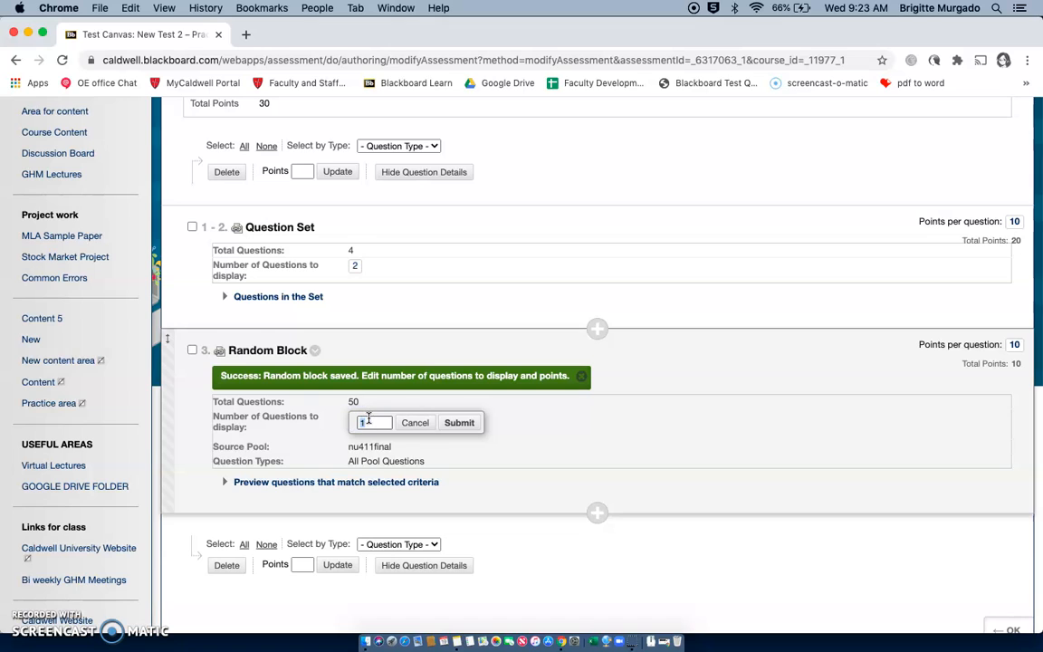
{"action": "left_click", "coordinate": [470, 423]}
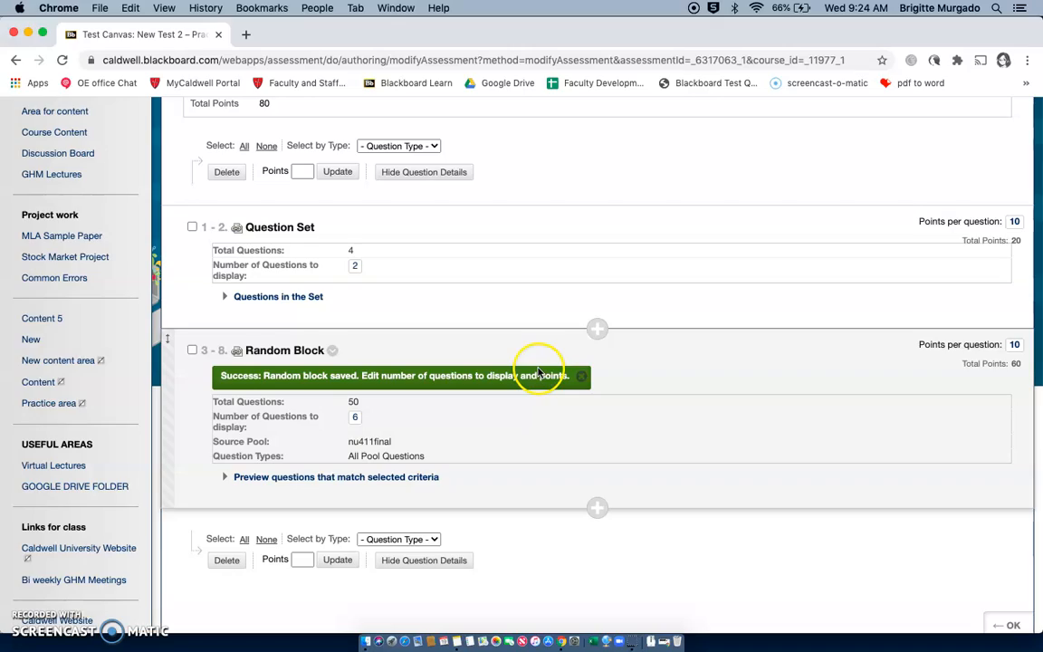
- Expand and look through the questions that match the random block's criteria
{"action": "left_click", "coordinate": [403, 478]}
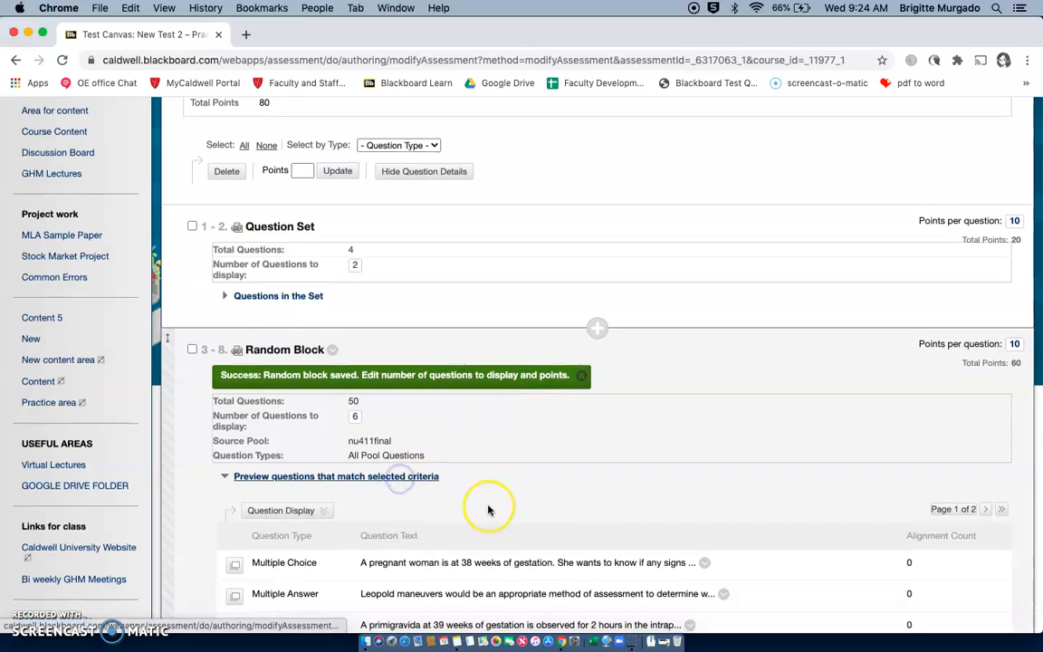
{"action": "scroll", "coordinate": [489, 507], "scroll_direction": "down", "scroll_amount": 10}
{"action": "scroll", "coordinate": [488, 510], "scroll_direction": "down", "scroll_amount": 2}
{"action": "scroll", "coordinate": [488, 510], "scroll_direction": "up", "scroll_amount": 10}
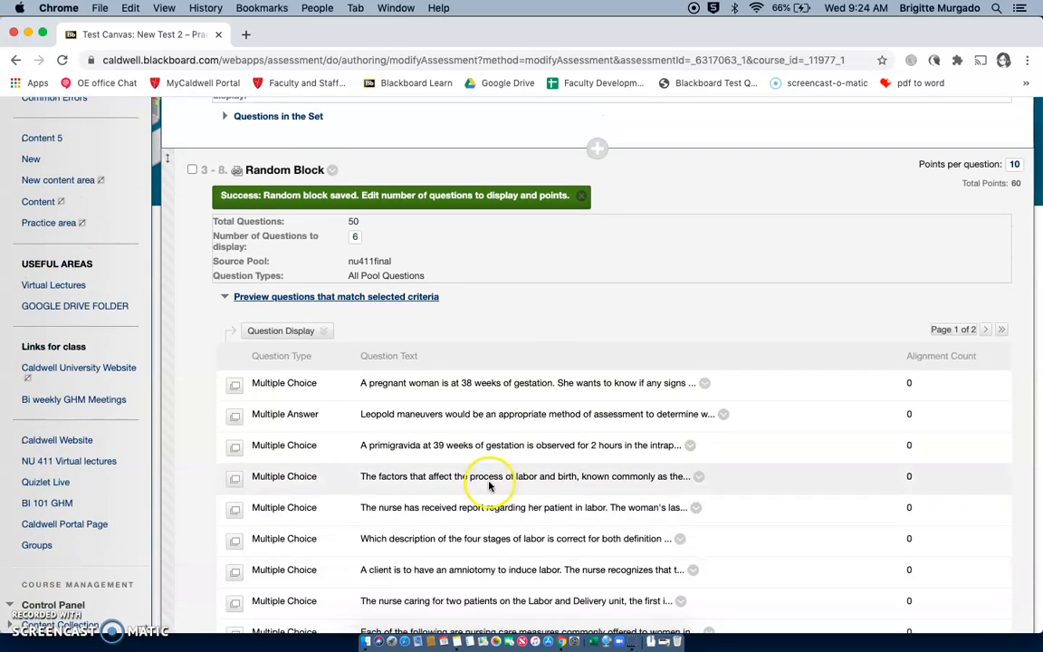
{"action": "scroll", "coordinate": [487, 425], "scroll_direction": "up", "scroll_amount": 5}
{"action": "scroll", "coordinate": [494, 372], "scroll_direction": "up", "scroll_amount": 3}
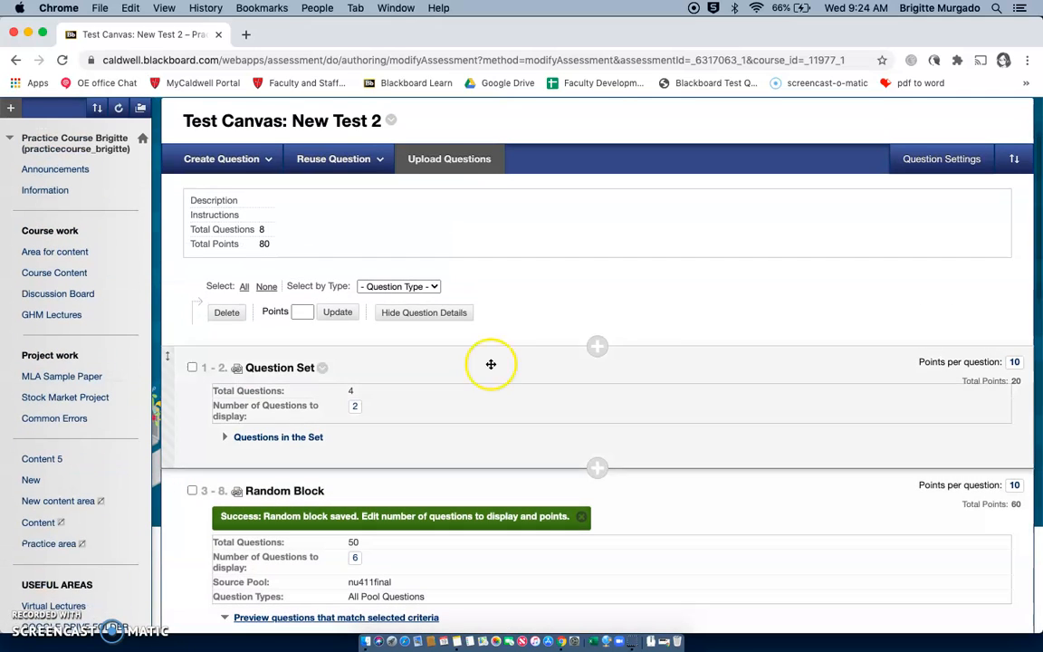
- Open Find Questions for the test and browse the questions in the pool named Pool questions 2
{"action": "left_click", "coordinate": [335, 159]}
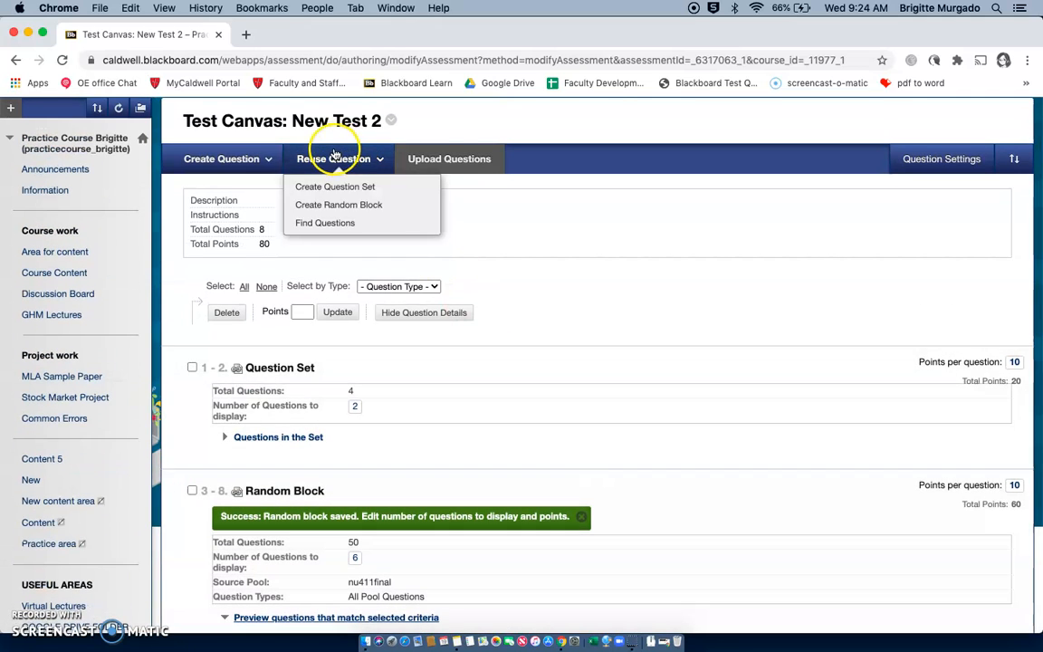
{"action": "left_click", "coordinate": [337, 226]}
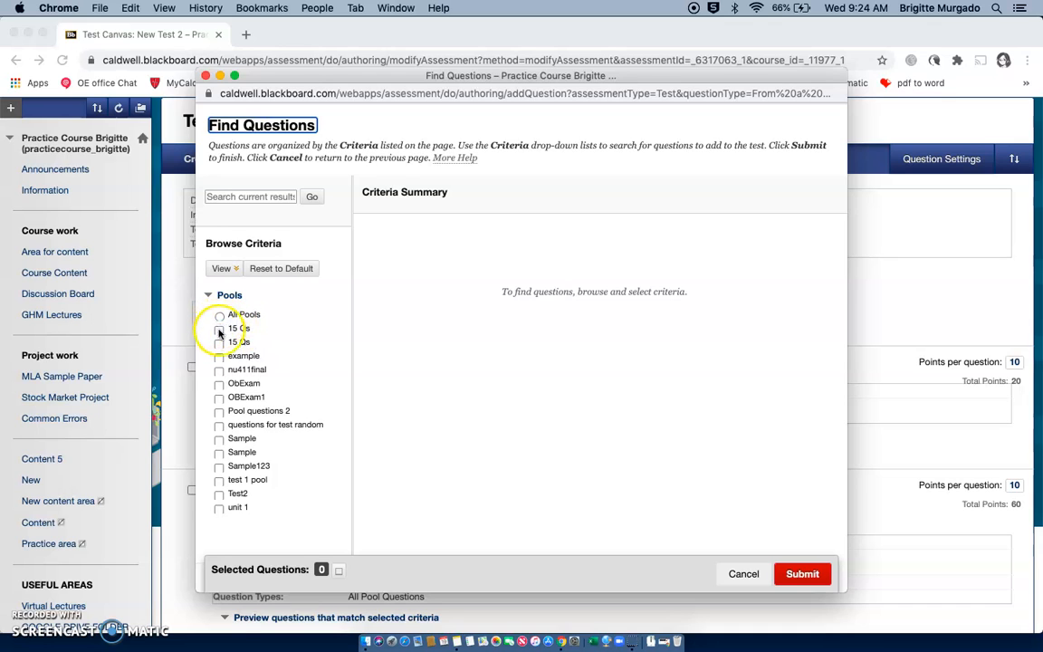
{"action": "left_click", "coordinate": [219, 384]}
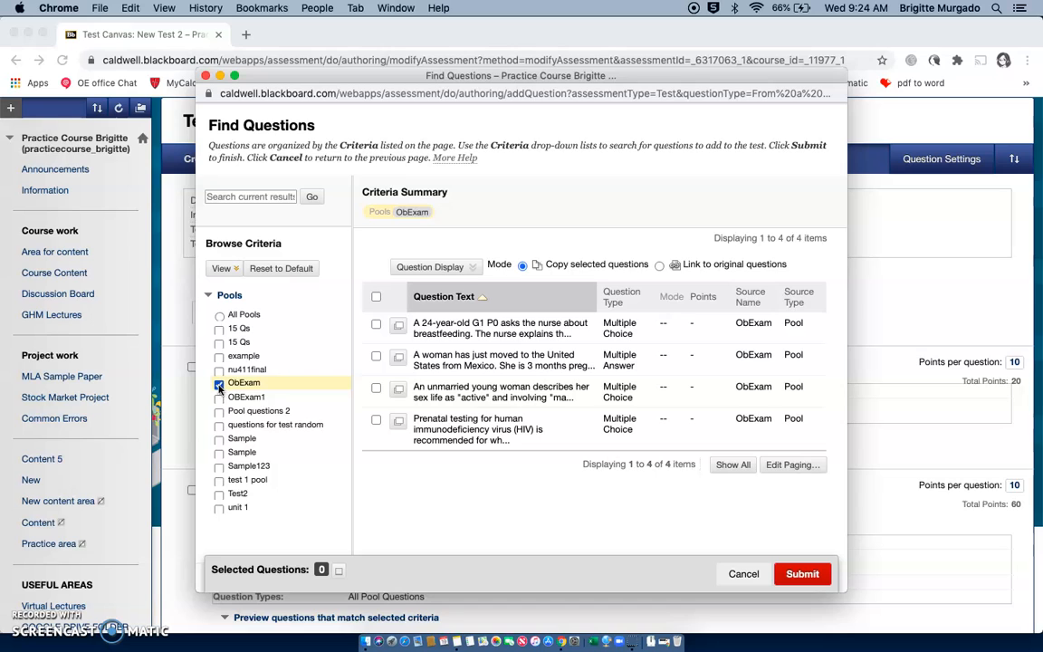
{"action": "left_click", "coordinate": [219, 384]}
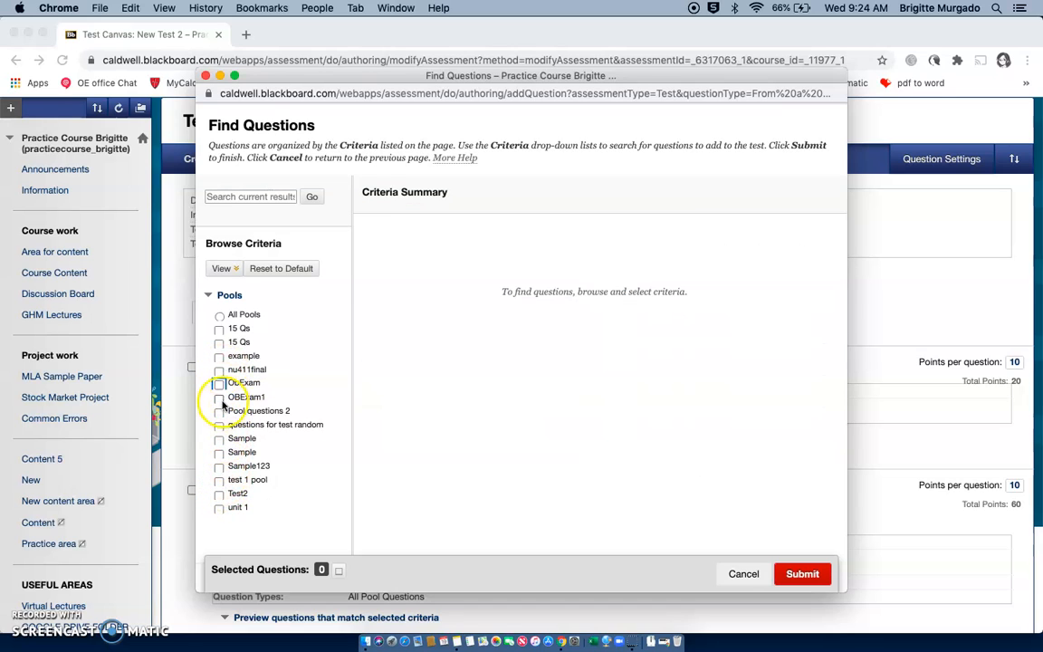
{"action": "left_click", "coordinate": [219, 411]}
{"action": "scroll", "coordinate": [573, 413], "scroll_direction": "down", "scroll_amount": 10}
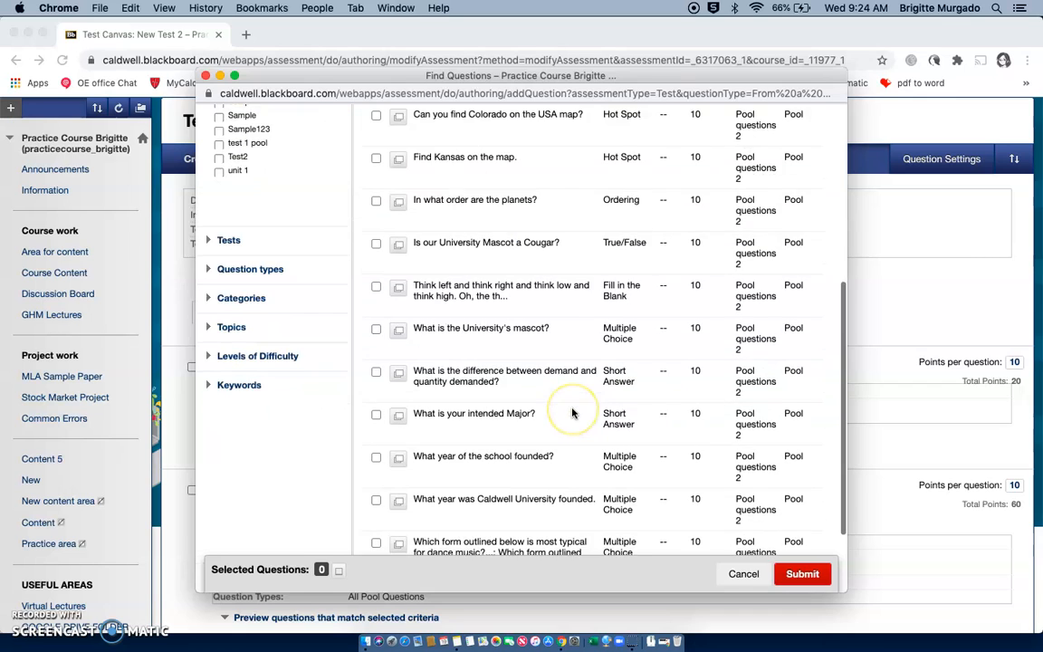
{"action": "scroll", "coordinate": [573, 413], "scroll_direction": "up", "scroll_amount": 10}
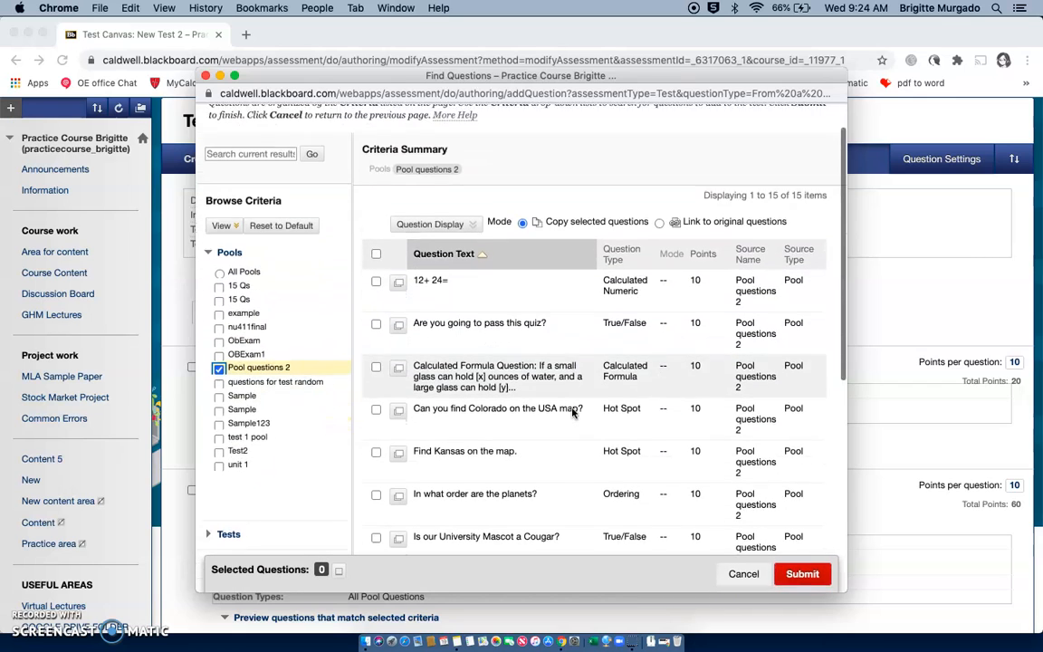
{"action": "left_click", "coordinate": [377, 262]}
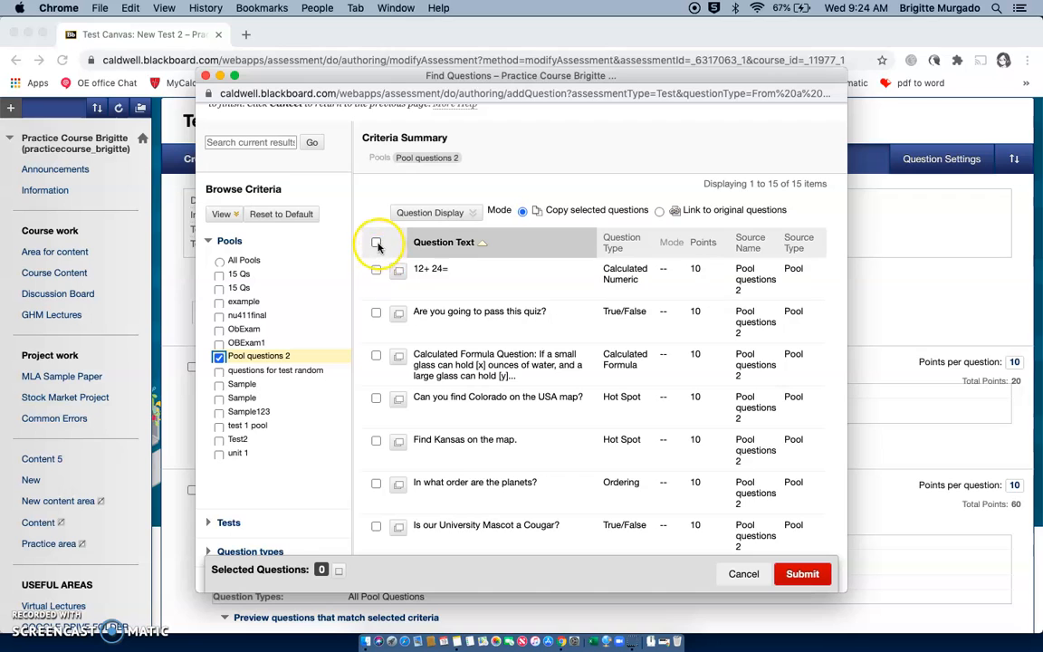
{"action": "left_click", "coordinate": [377, 244]}
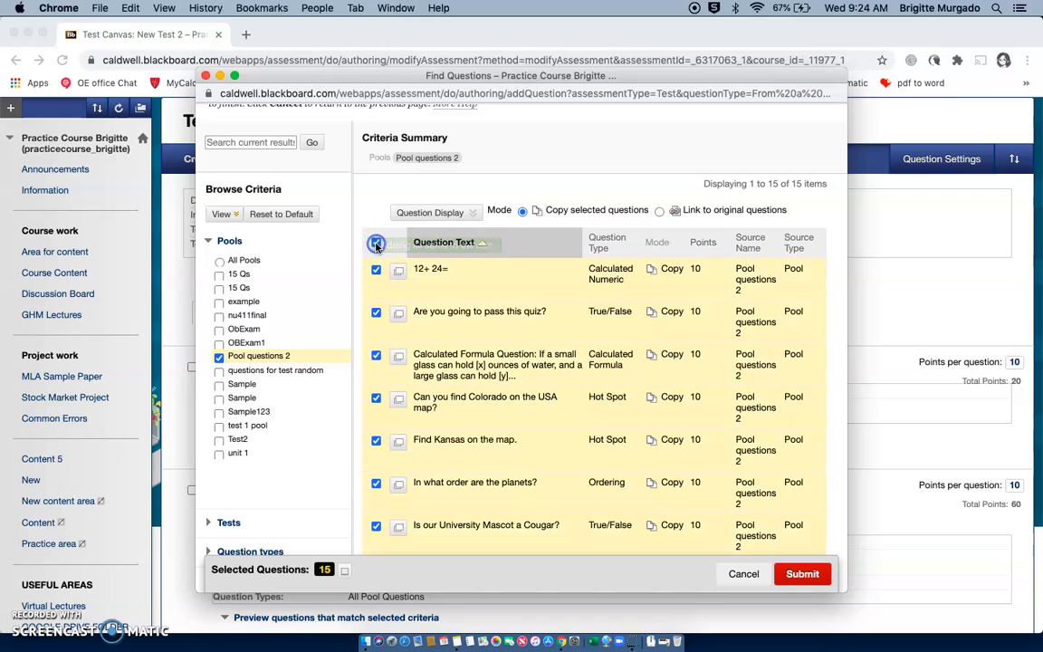
{"action": "left_click", "coordinate": [377, 244]}
- Select the quiz-passing, glass formula, Kansas, both mascot, intended Major and both founding-year questions, and add them to the test as copies
{"action": "scroll", "coordinate": [396, 314], "scroll_direction": "down", "scroll_amount": 1}
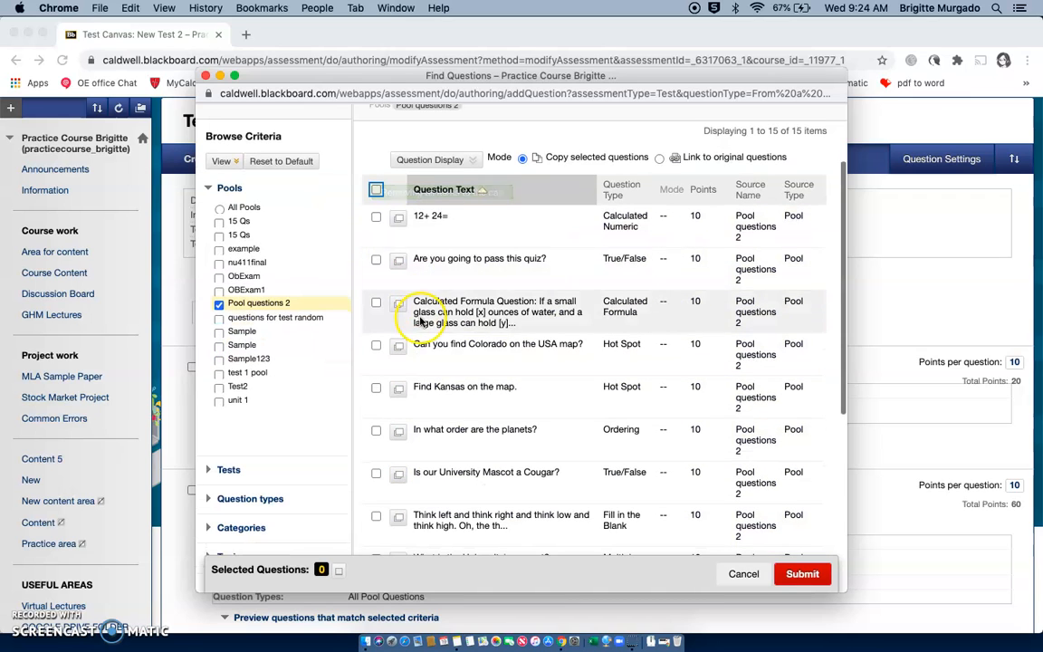
{"action": "left_click", "coordinate": [376, 262]}
{"action": "left_click", "coordinate": [376, 302]}
{"action": "left_click", "coordinate": [376, 389]}
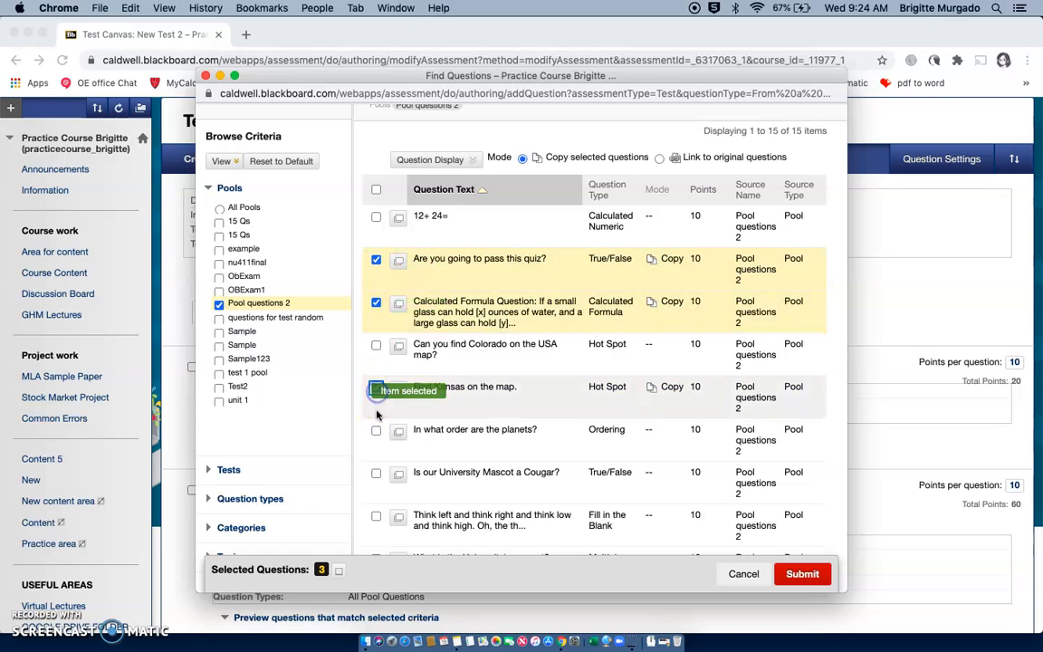
{"action": "left_click", "coordinate": [376, 475]}
{"action": "scroll", "coordinate": [379, 507], "scroll_direction": "down", "scroll_amount": 3}
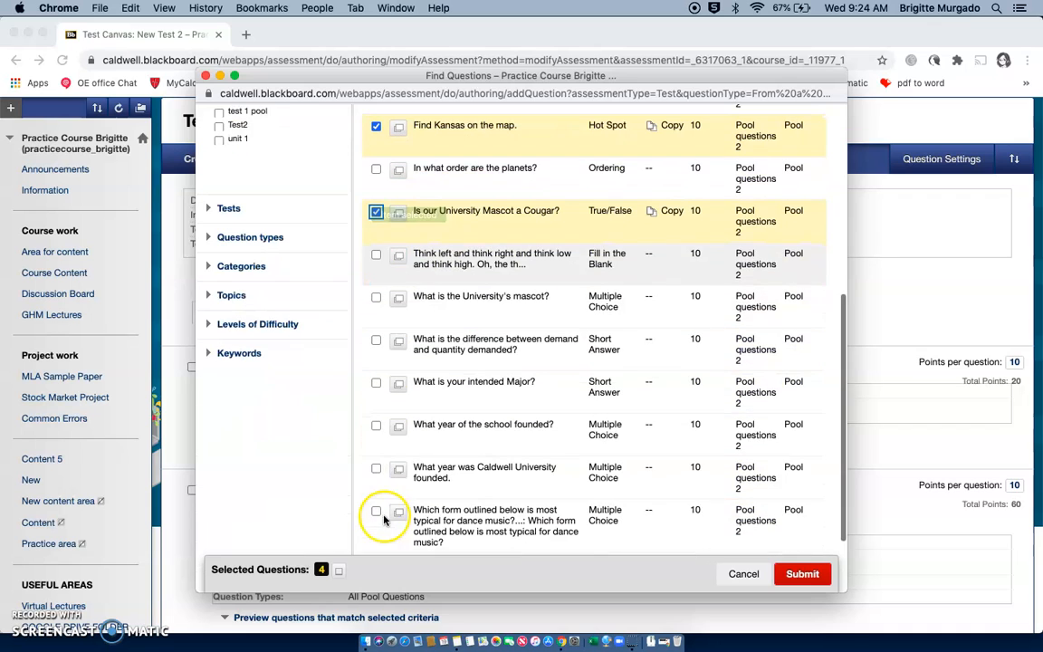
{"action": "left_click", "coordinate": [376, 427]}
{"action": "left_click", "coordinate": [377, 382]}
{"action": "scroll", "coordinate": [399, 424], "scroll_direction": "down", "scroll_amount": 1}
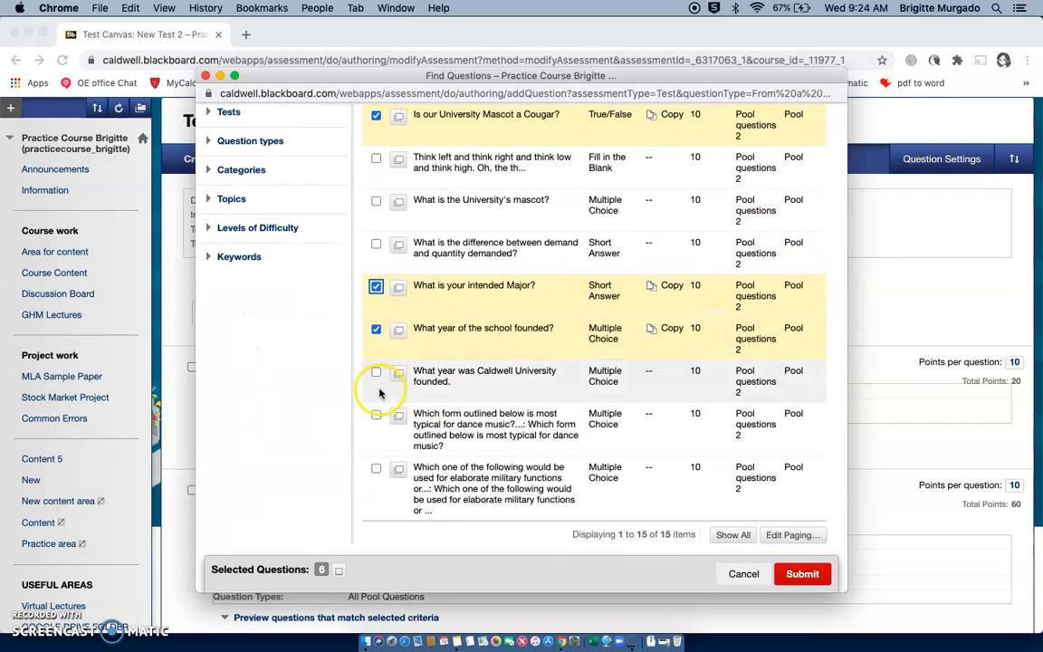
{"action": "left_click", "coordinate": [377, 373]}
{"action": "left_click", "coordinate": [377, 201]}
{"action": "left_click", "coordinate": [803, 576]}
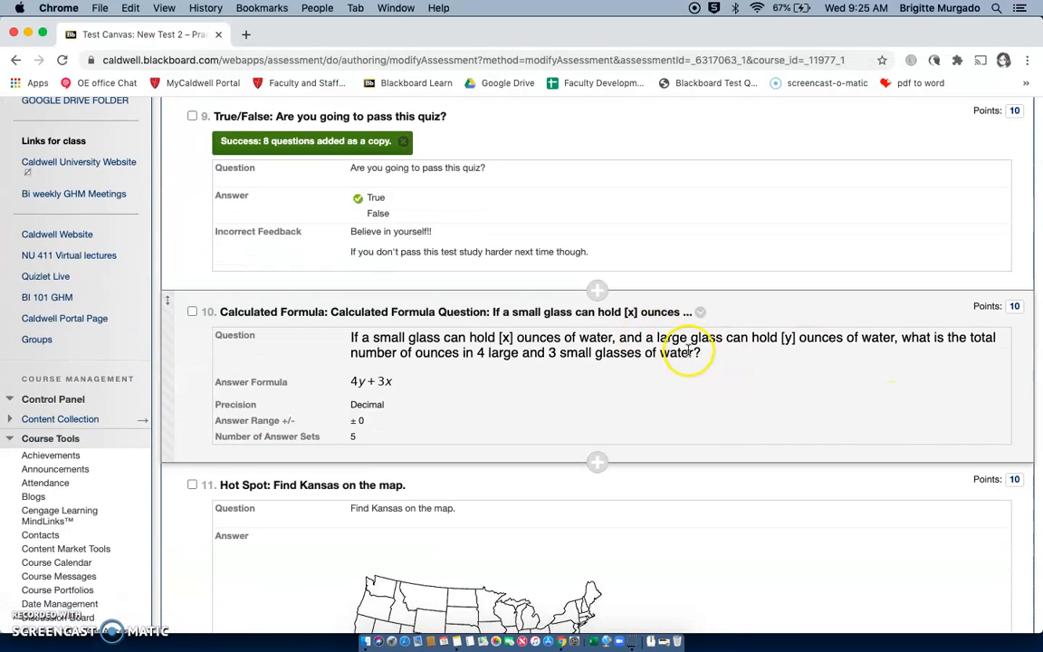
- Set the points of the two founding-year multiple-choice questions, 16 and 15, to 2 each
{"action": "scroll", "coordinate": [689, 351], "scroll_direction": "up", "scroll_amount": 1}
{"action": "scroll", "coordinate": [456, 230], "scroll_direction": "down", "scroll_amount": 1}
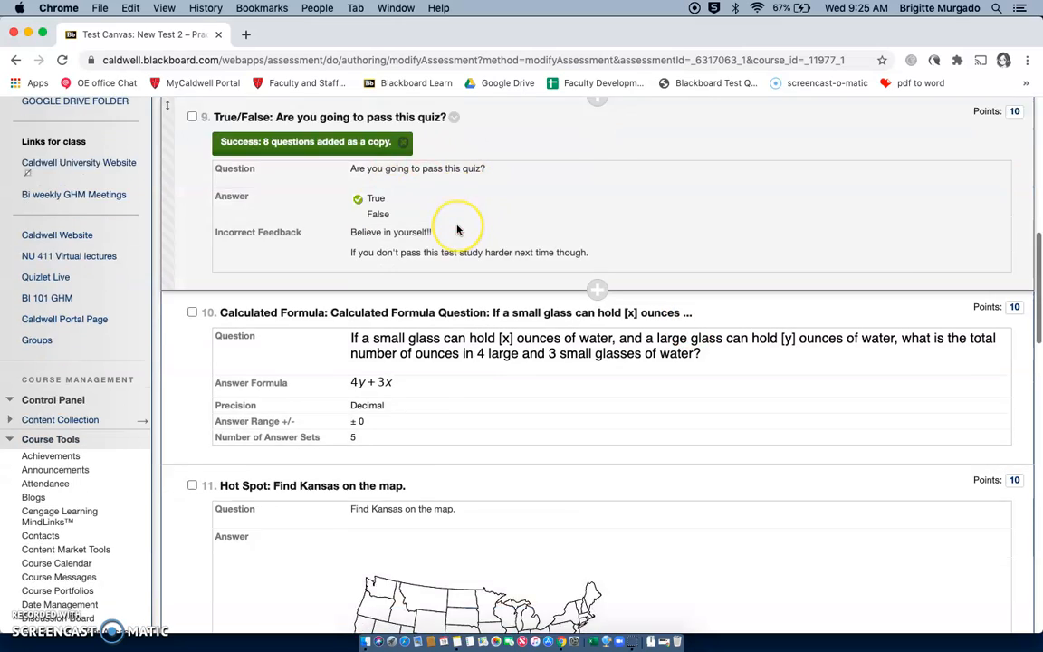
{"action": "scroll", "coordinate": [456, 230], "scroll_direction": "down", "scroll_amount": 10}
{"action": "scroll", "coordinate": [456, 230], "scroll_direction": "down", "scroll_amount": 7}
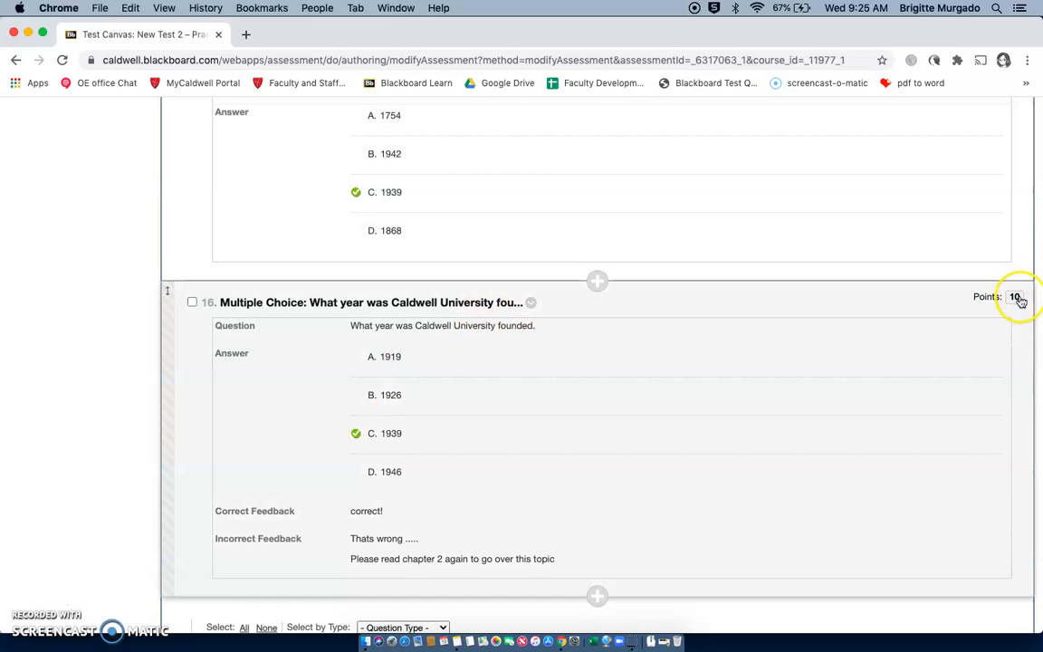
{"action": "left_click", "coordinate": [1014, 296]}
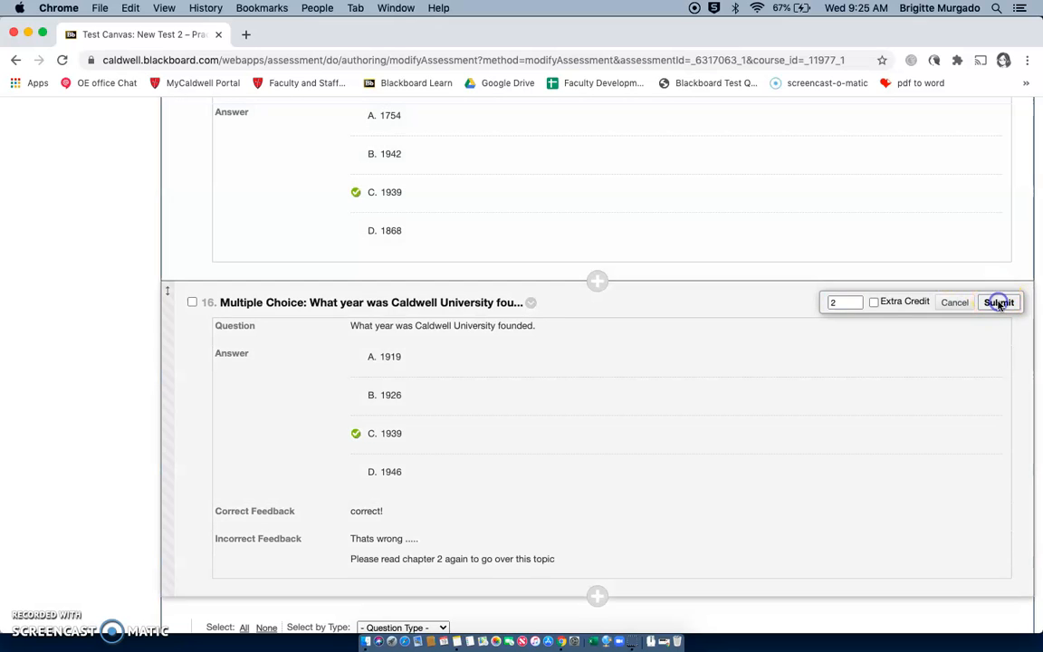
{"action": "left_click", "coordinate": [998, 302]}
{"action": "scroll", "coordinate": [984, 235], "scroll_direction": "up", "scroll_amount": 3}
{"action": "left_click", "coordinate": [1014, 286]}
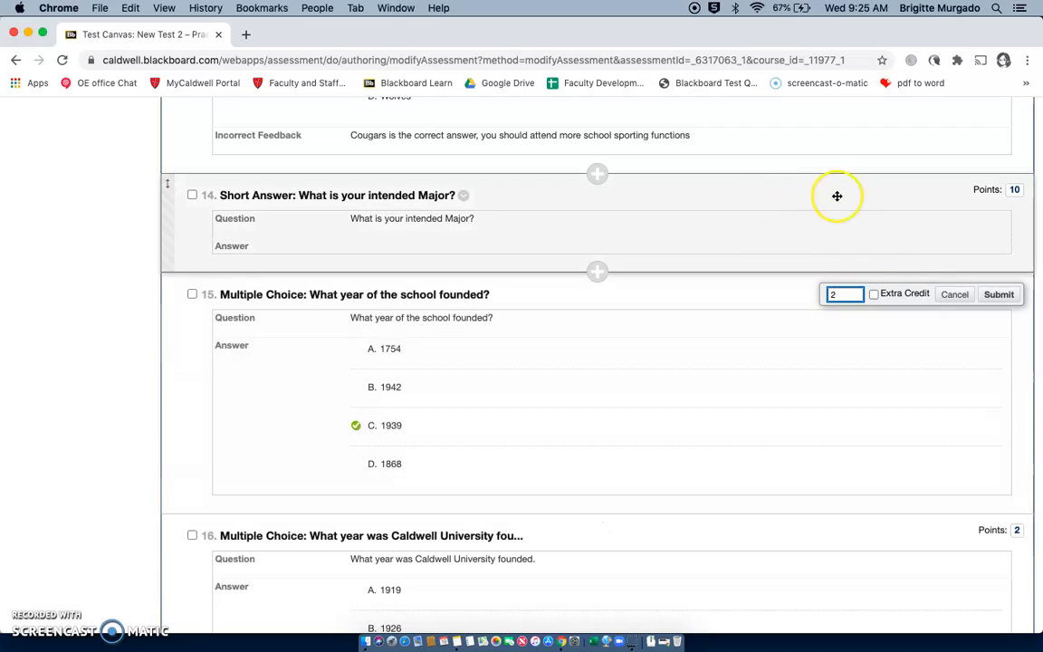
{"action": "left_click", "coordinate": [1001, 297]}
- Set the points of question 14 on the intended Major and question 13 on the University's mascot to 2 each
{"action": "left_click", "coordinate": [1011, 191]}
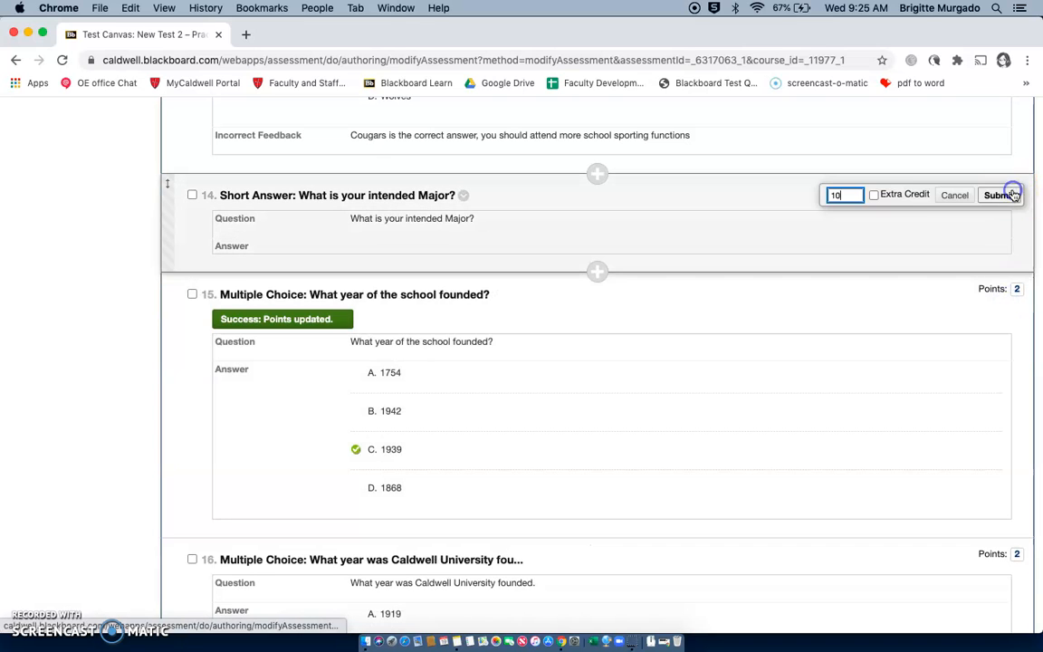
{"action": "type", "text": "2"}
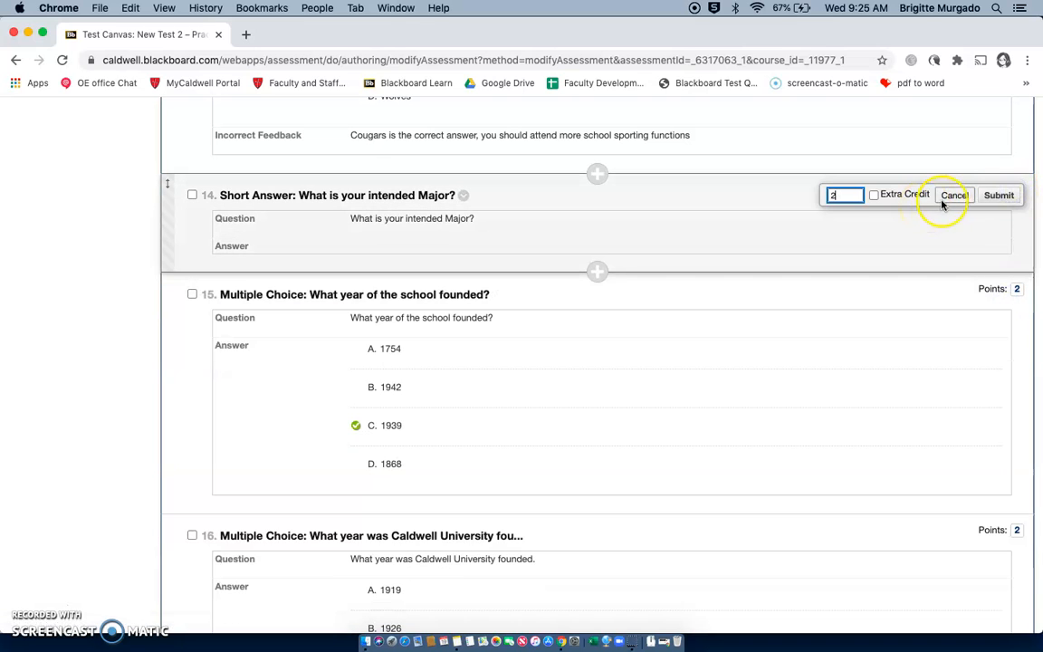
{"action": "left_click", "coordinate": [999, 196]}
{"action": "scroll", "coordinate": [997, 196], "scroll_direction": "up", "scroll_amount": 4}
{"action": "left_click", "coordinate": [1017, 170]}
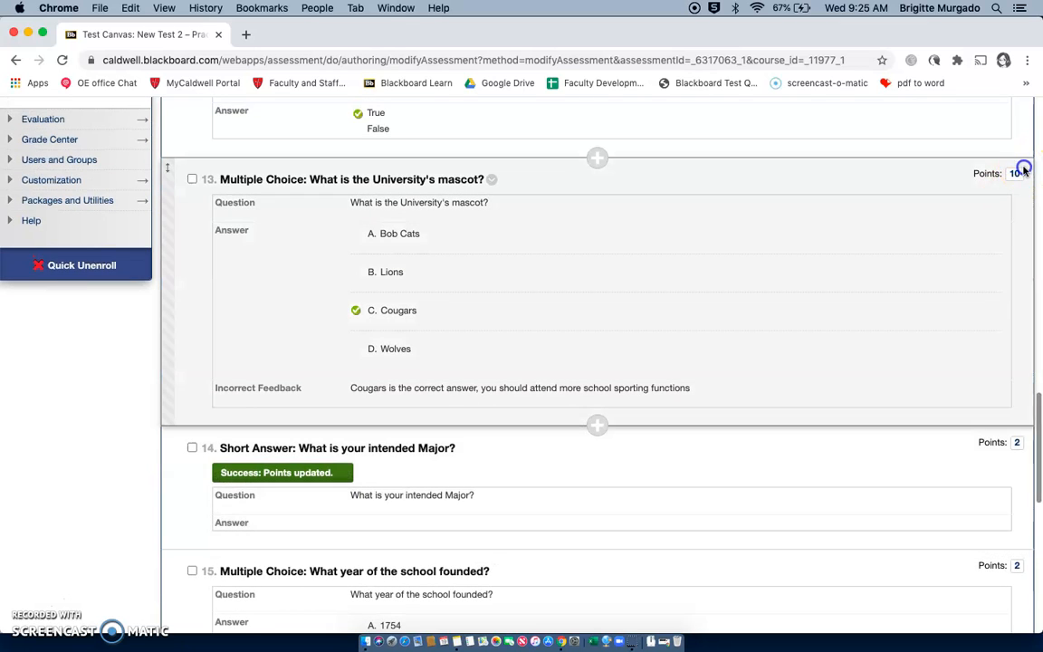
{"action": "key", "text": "BackSpace"}
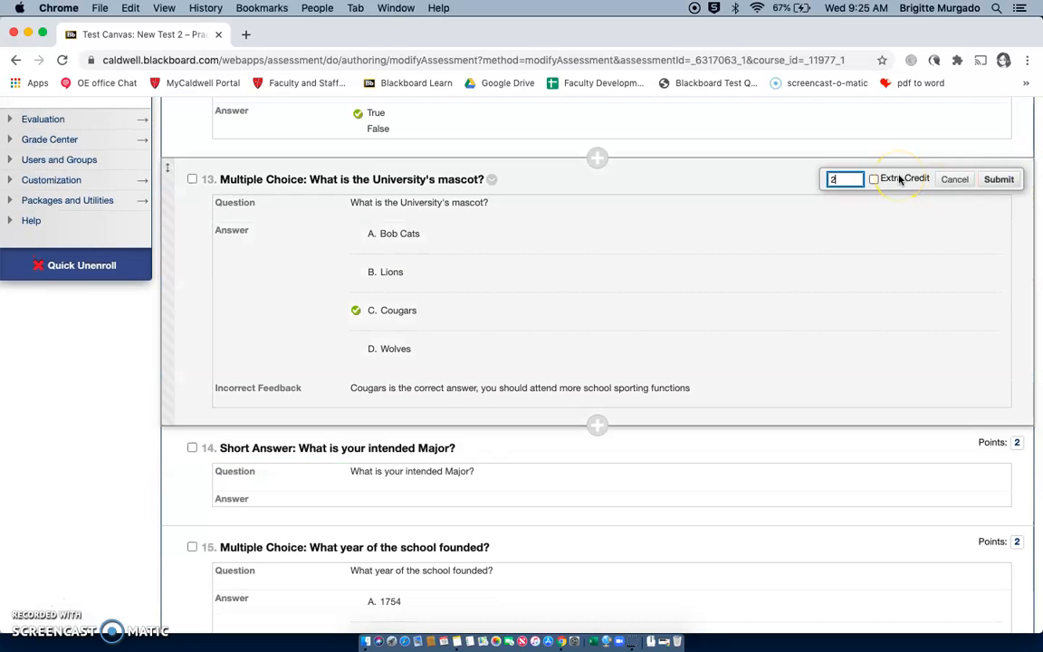
{"action": "left_click", "coordinate": [996, 179]}
- Set the points of true/false question 12 and the Find Kansas hot spot question 11 to 2 each
{"action": "scroll", "coordinate": [997, 199], "scroll_direction": "up", "scroll_amount": 5}
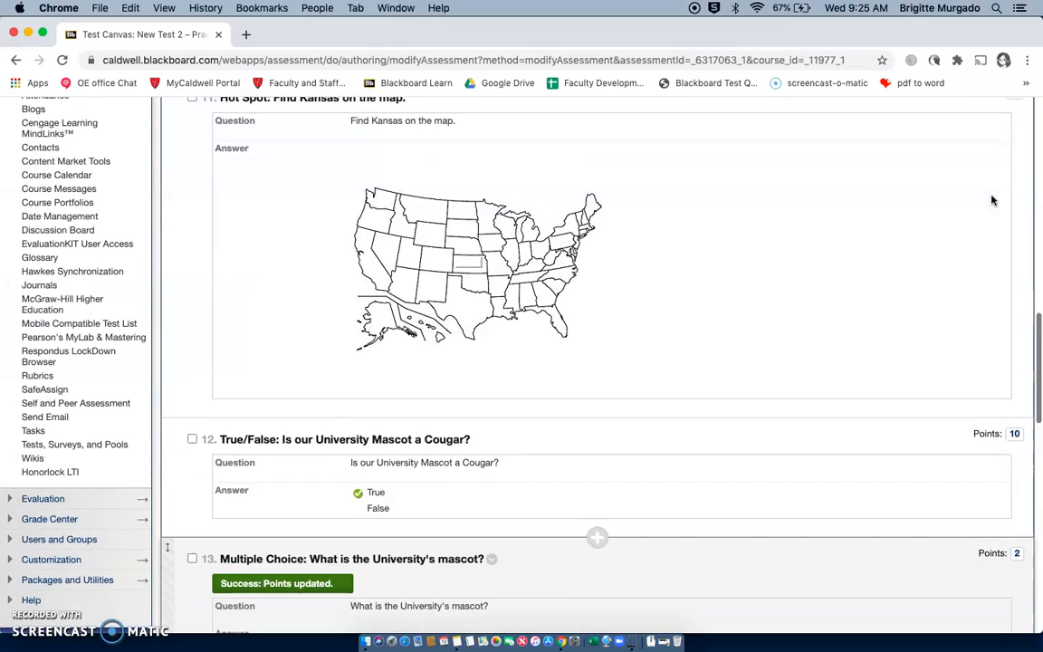
{"action": "left_click", "coordinate": [1019, 434]}
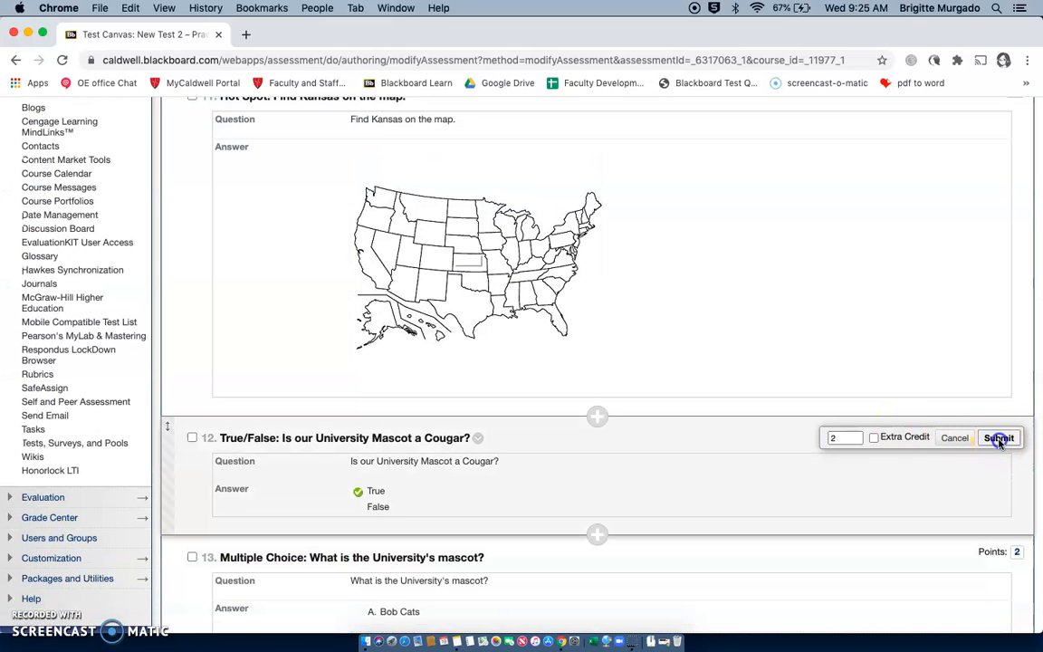
{"action": "left_click", "coordinate": [999, 437]}
{"action": "scroll", "coordinate": [920, 285], "scroll_direction": "up", "scroll_amount": 5}
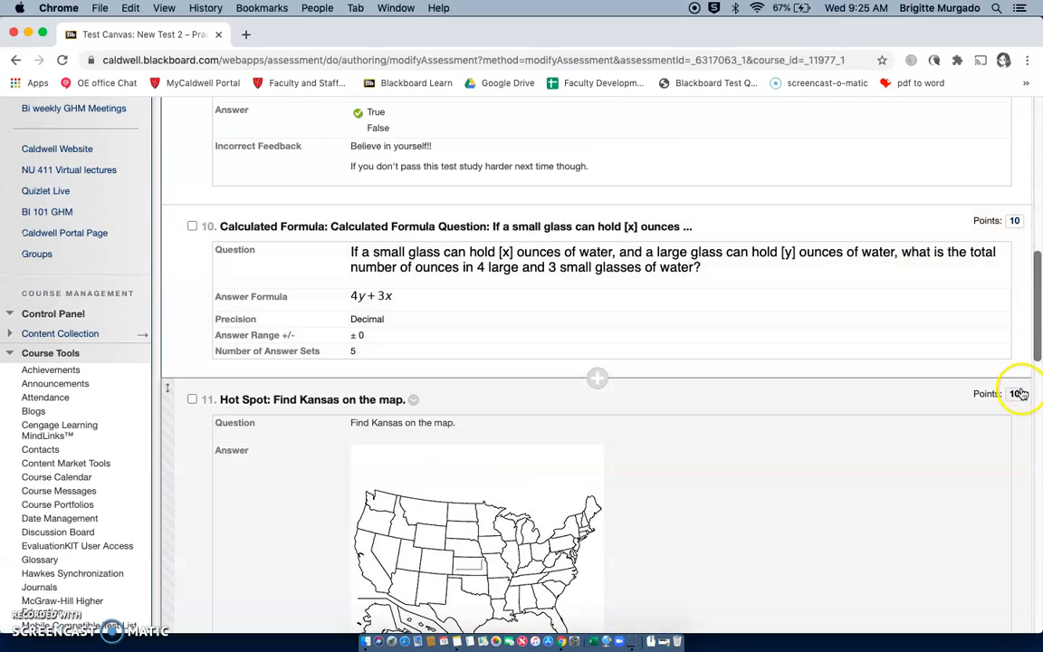
{"action": "left_click", "coordinate": [1016, 395]}
{"action": "type", "text": "2"}
{"action": "left_click", "coordinate": [999, 399]}
- Set the points of calculated formula question 10 and true/false question 9 to 2 each
{"action": "left_click", "coordinate": [1018, 221]}
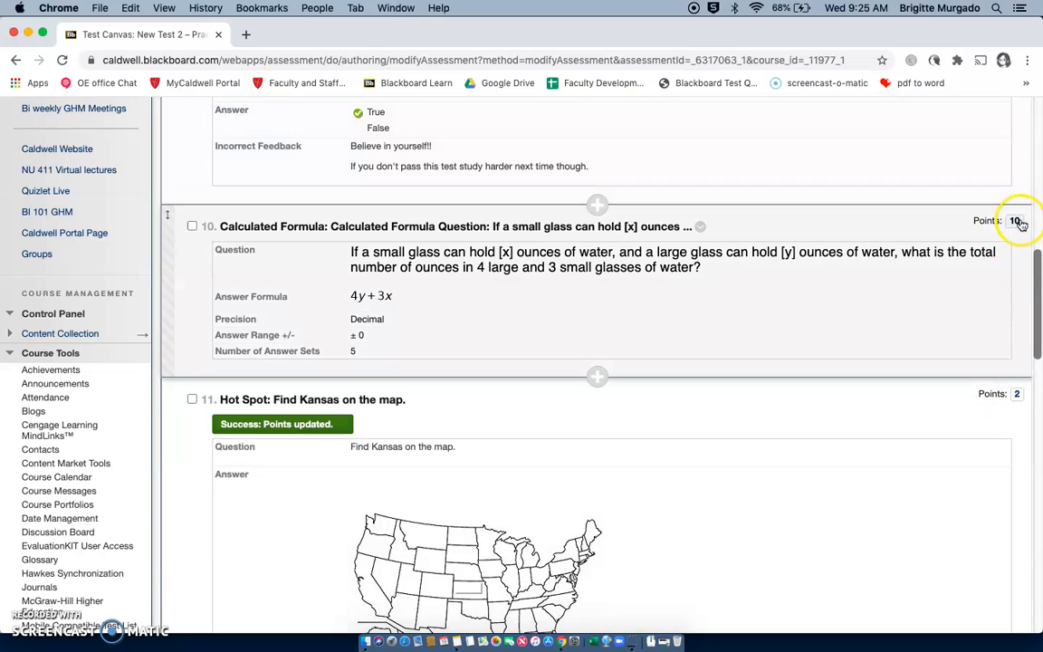
{"action": "type", "text": "2"}
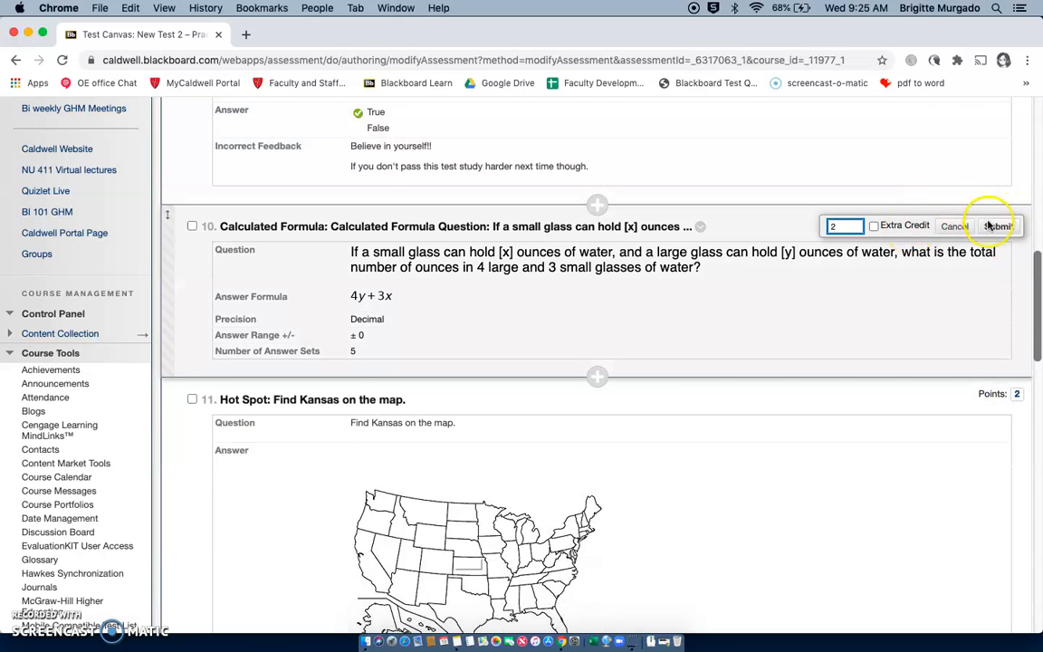
{"action": "left_click", "coordinate": [1000, 226]}
{"action": "scroll", "coordinate": [973, 214], "scroll_direction": "up", "scroll_amount": 5}
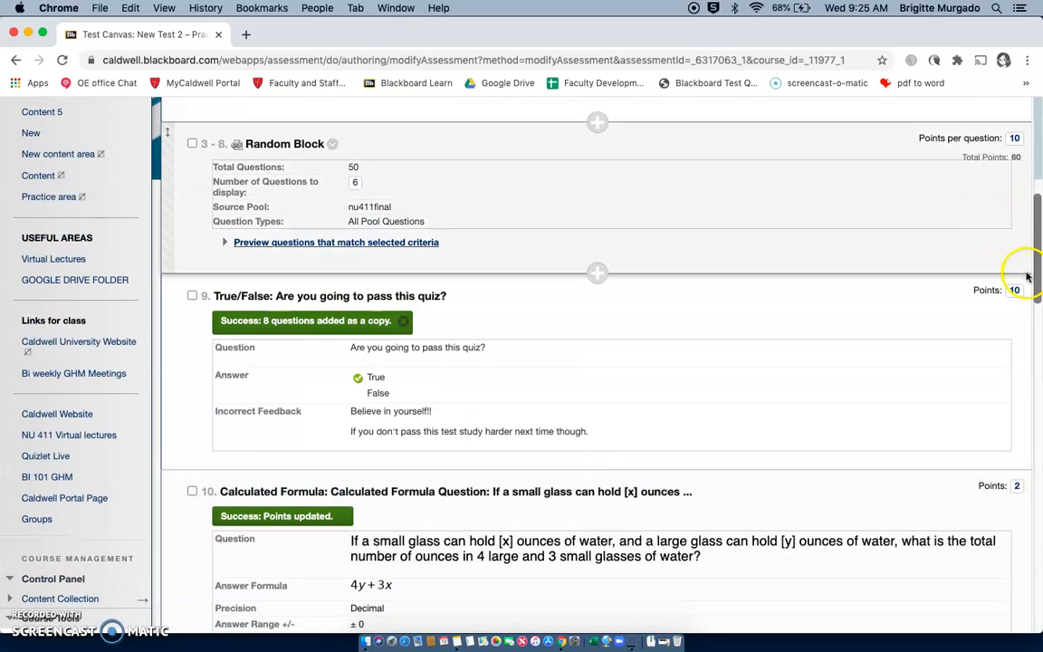
{"action": "left_click", "coordinate": [1018, 295]}
{"action": "key", "text": "BackSpace"}
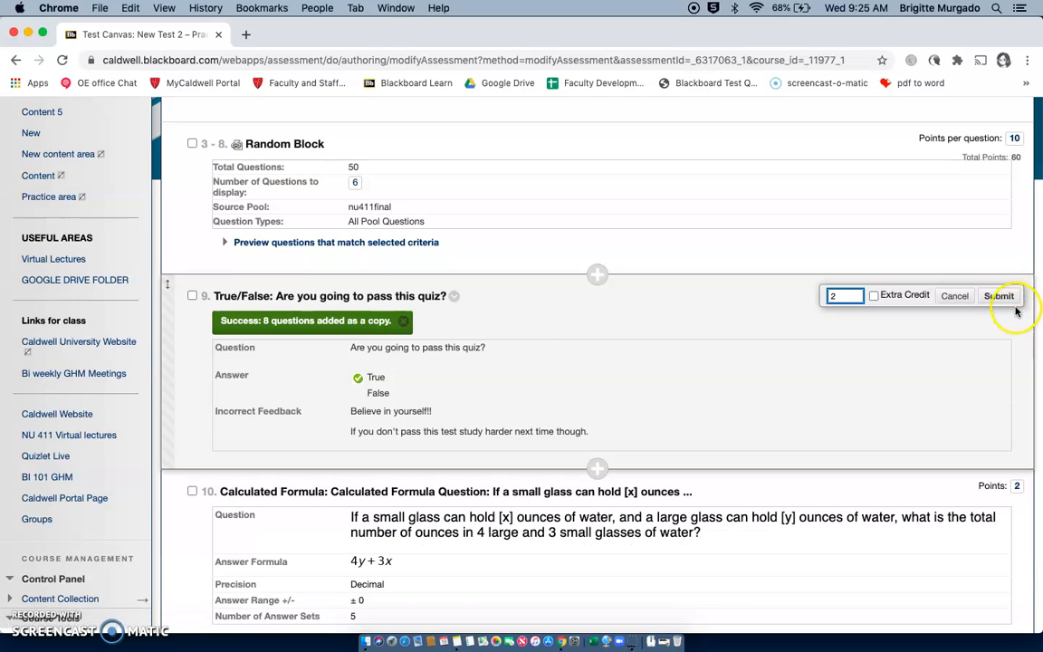
{"action": "left_click", "coordinate": [1000, 296]}
- Check the test's total points and set the Find Kansas hot spot question's points to 6
{"action": "scroll", "coordinate": [937, 361], "scroll_direction": "up", "scroll_amount": 10}
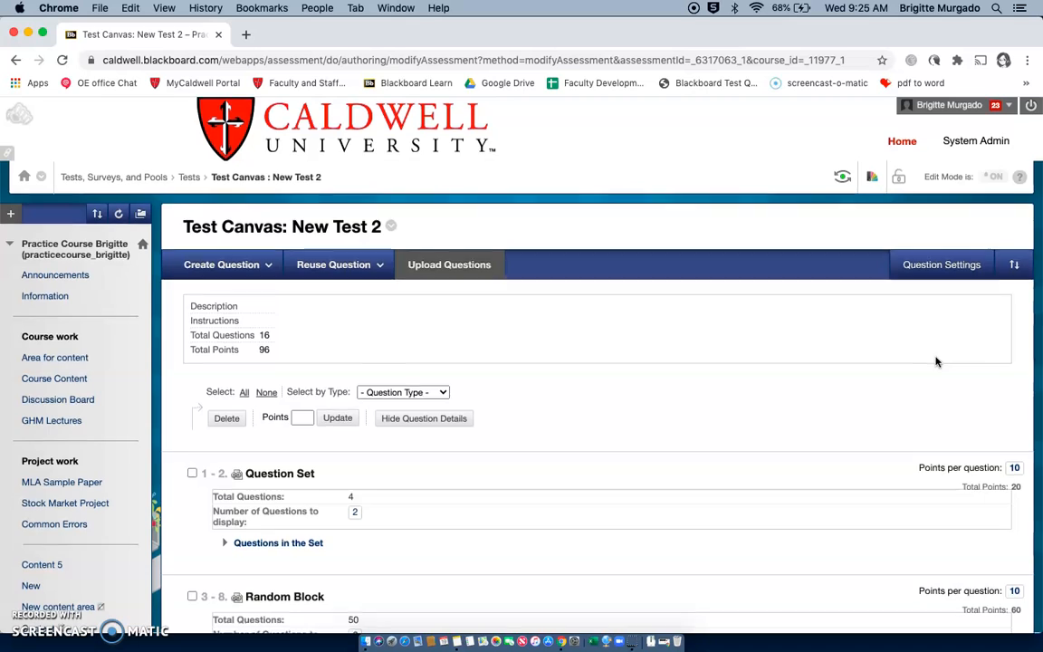
{"action": "scroll", "coordinate": [937, 362], "scroll_direction": "down", "scroll_amount": 15}
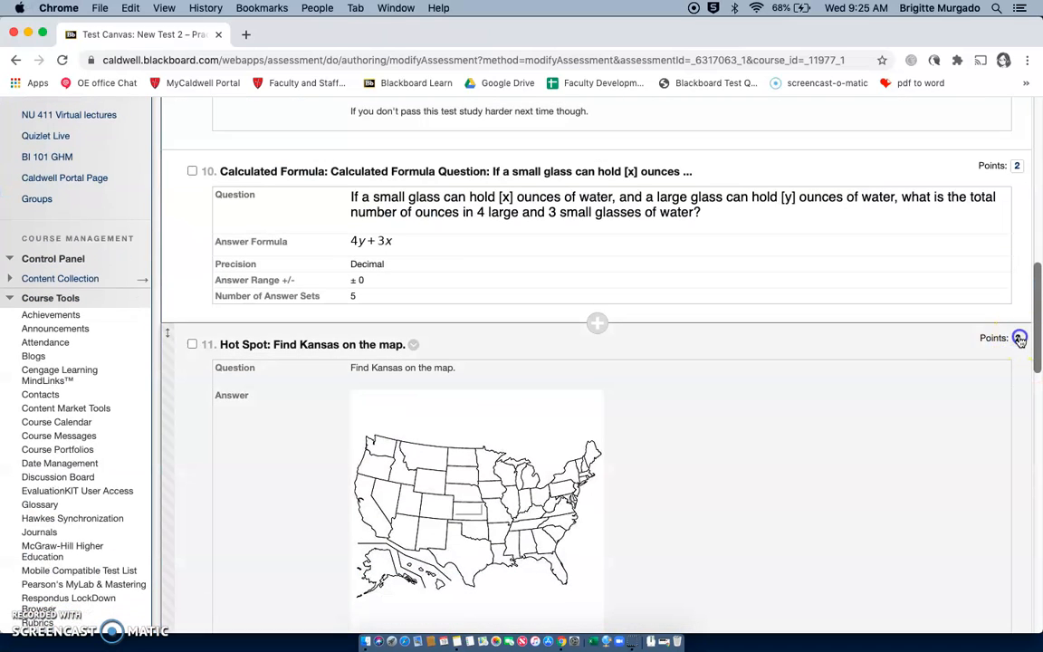
{"action": "left_click", "coordinate": [1021, 337]}
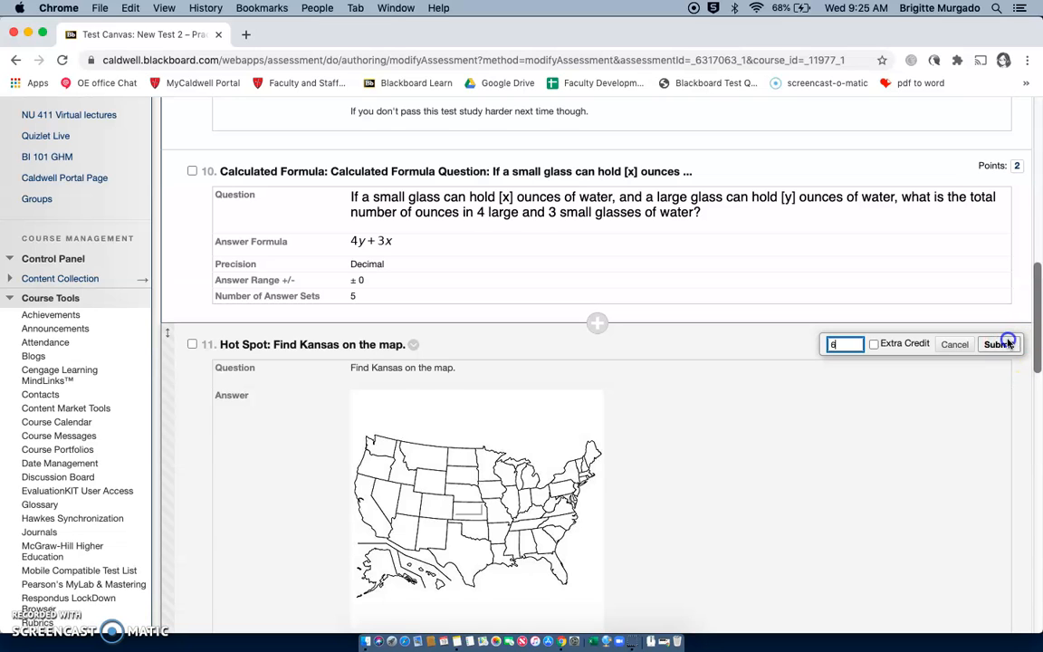
{"action": "type", "text": "6"}
{"action": "left_click", "coordinate": [1000, 344]}
{"action": "scroll", "coordinate": [727, 241], "scroll_direction": "up", "scroll_amount": 10}
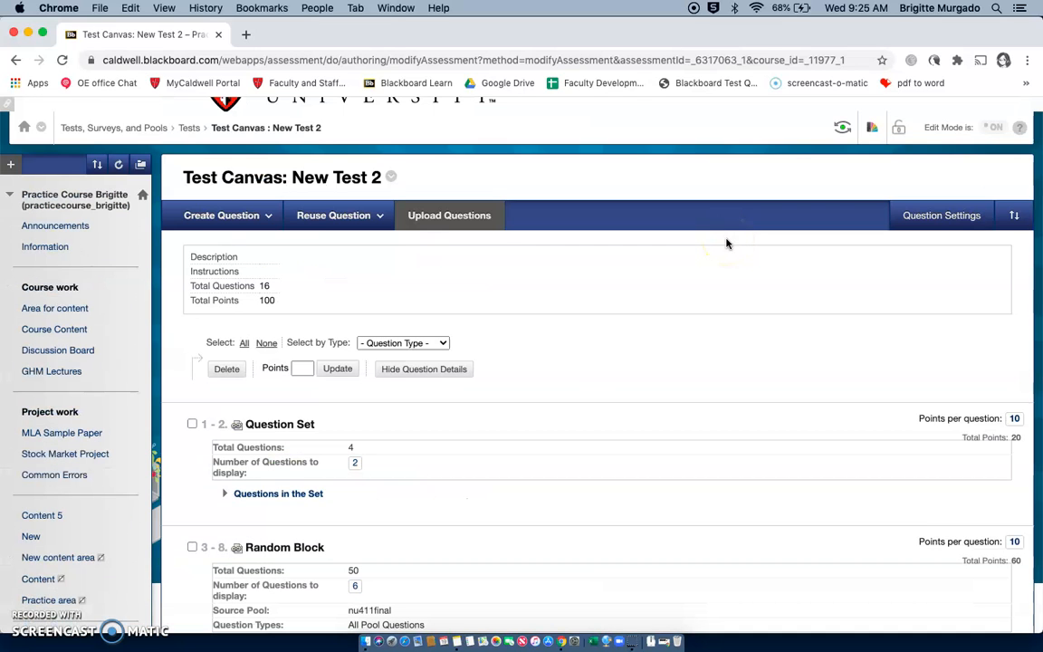
- Review the assembled test from its last question back up to the question set and random block
{"action": "scroll", "coordinate": [727, 243], "scroll_direction": "down", "scroll_amount": 20}
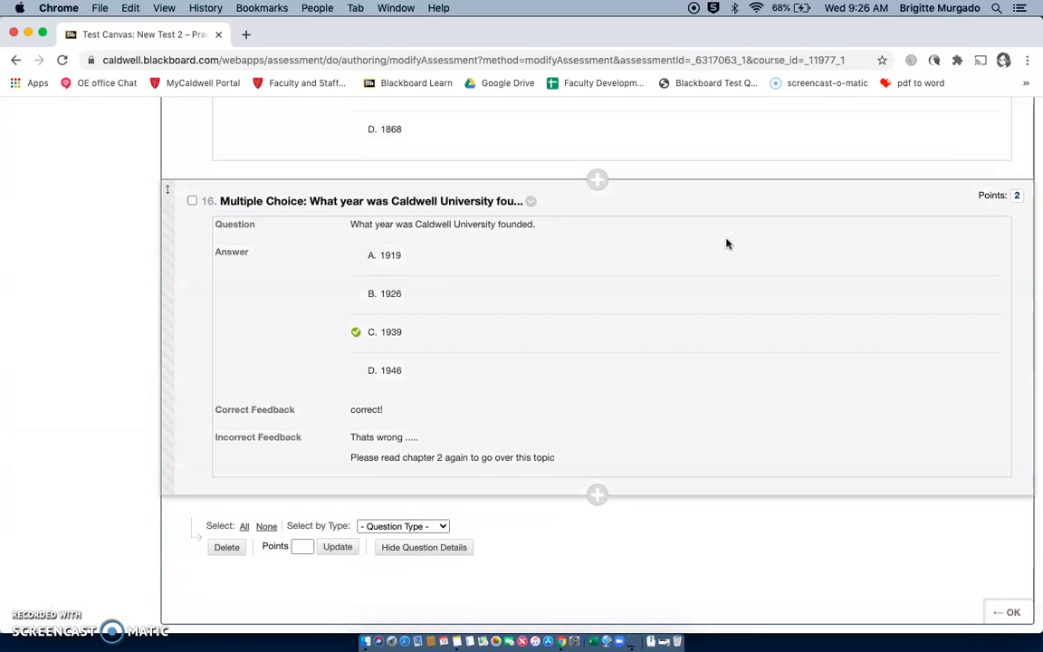
{"action": "scroll", "coordinate": [726, 243], "scroll_direction": "up", "scroll_amount": 12}
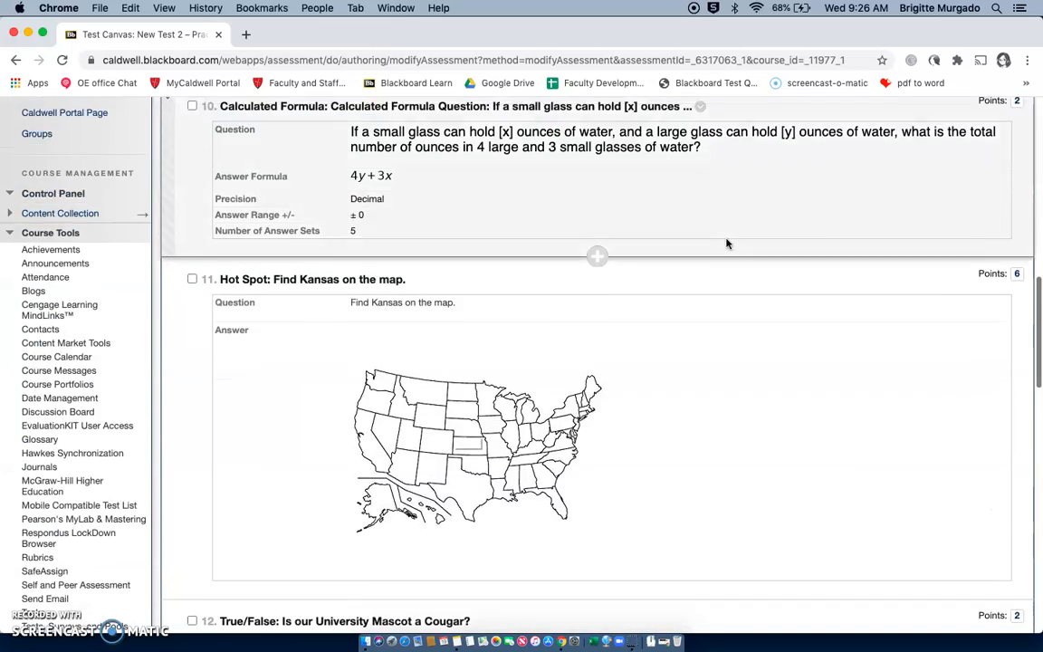
{"action": "scroll", "coordinate": [726, 243], "scroll_direction": "up", "scroll_amount": 10}
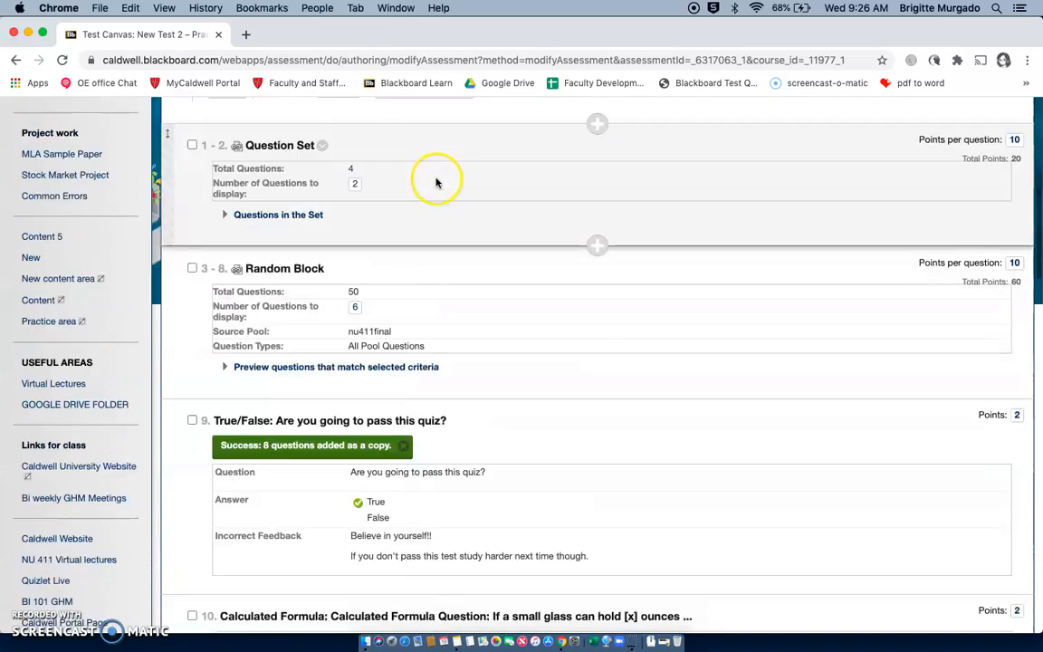
- Check the test's total points, finish editing New Test 2 and look through the course's list of tests
{"action": "scroll", "coordinate": [436, 183], "scroll_direction": "up", "scroll_amount": 5}
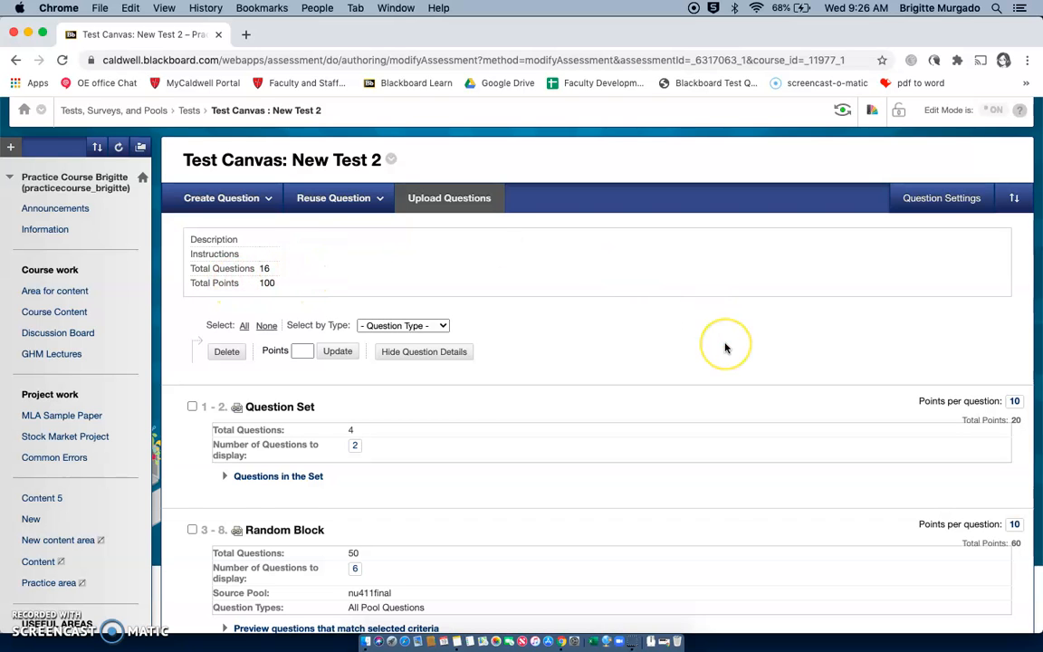
{"action": "scroll", "coordinate": [724, 347], "scroll_direction": "down", "scroll_amount": 20}
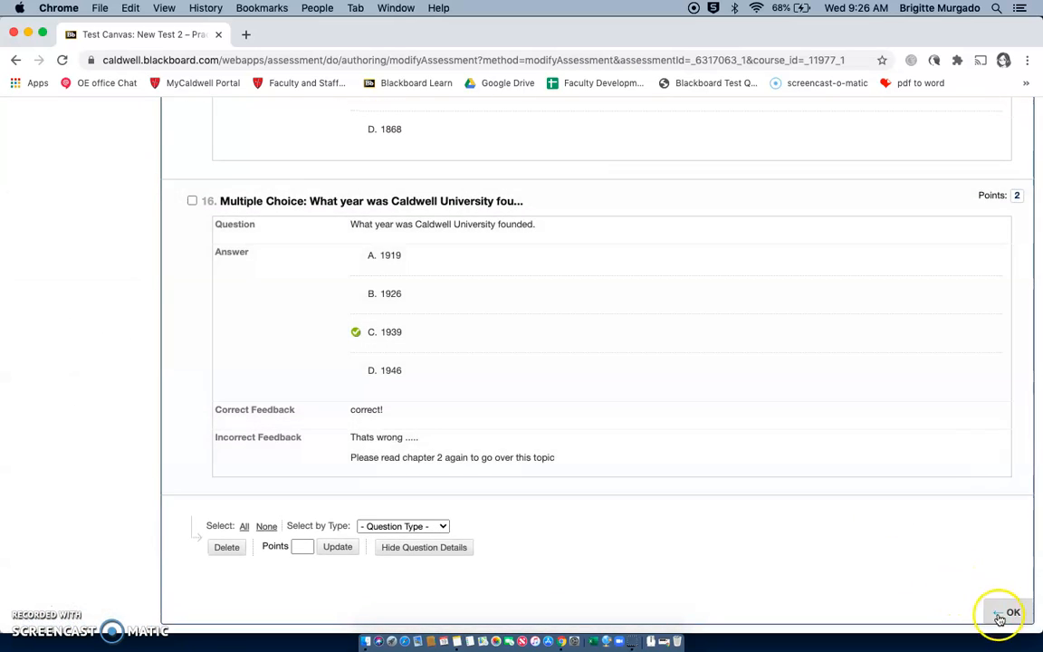
{"action": "left_click", "coordinate": [1001, 615]}
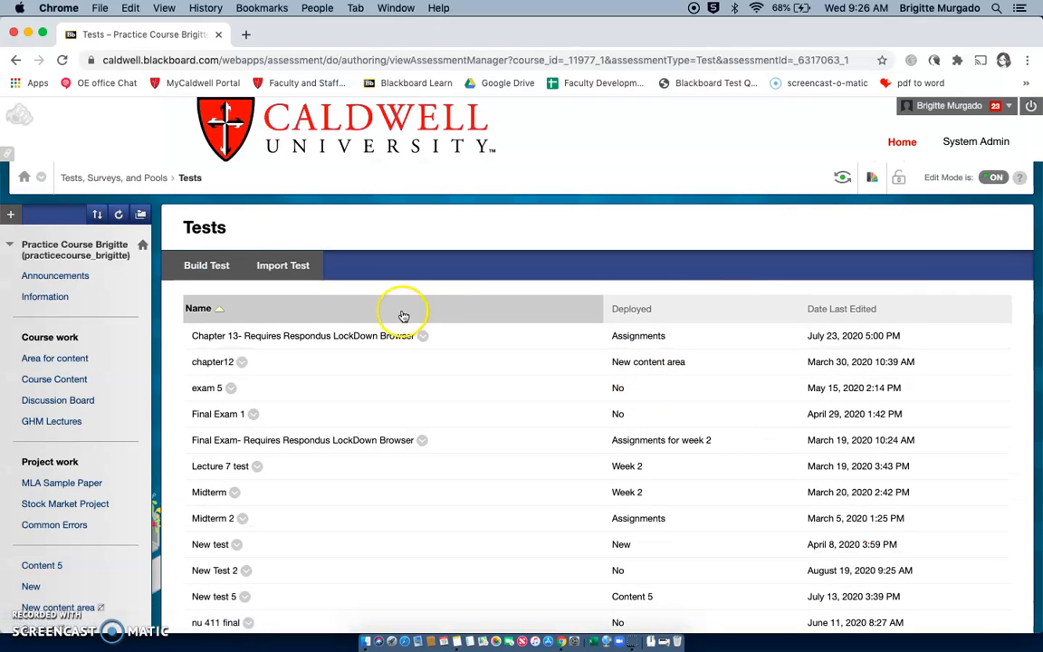
{"action": "scroll", "coordinate": [404, 317], "scroll_direction": "down", "scroll_amount": 10}
{"action": "scroll", "coordinate": [403, 320], "scroll_direction": "up", "scroll_amount": 5}
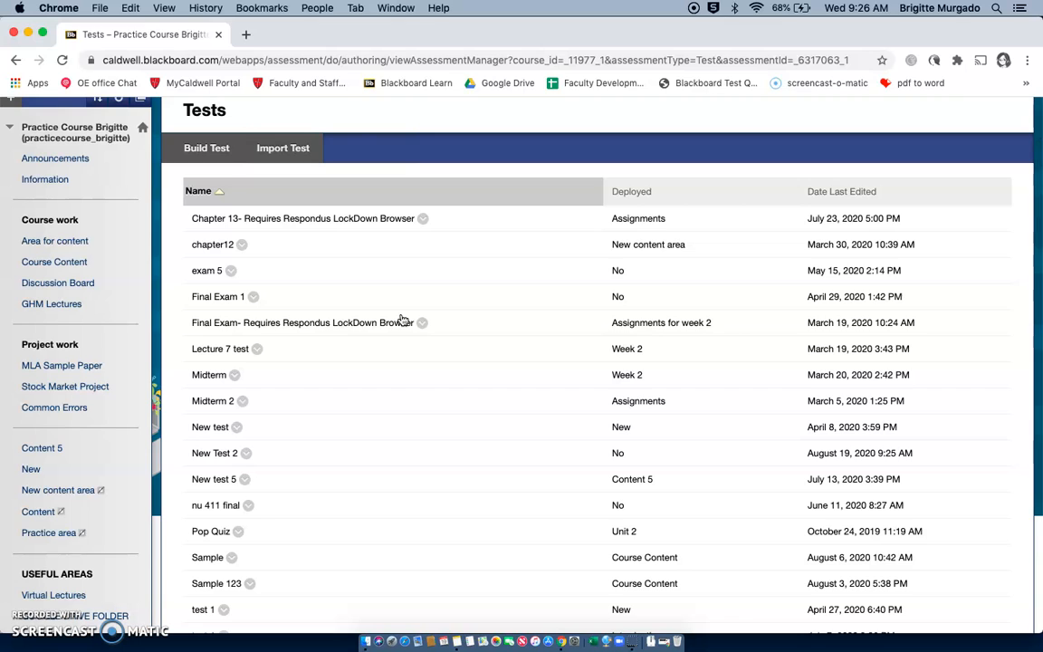
- Add the existing test New Test 2 to the course's Area for content
{"action": "left_click", "coordinate": [60, 243]}
{"action": "left_click", "coordinate": [299, 258]}
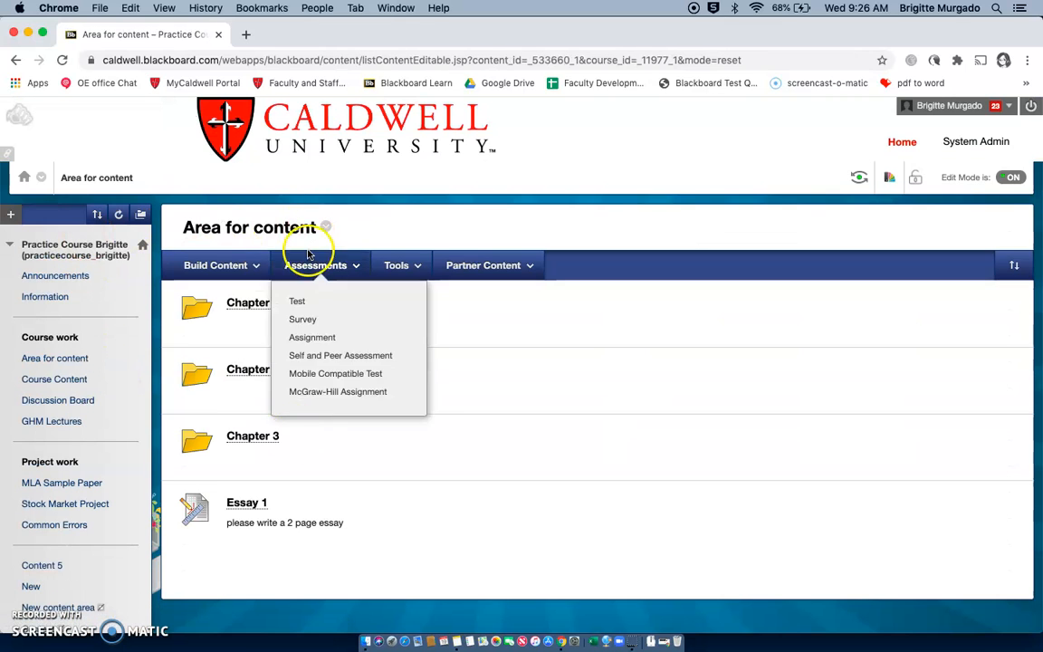
{"action": "left_click", "coordinate": [331, 267]}
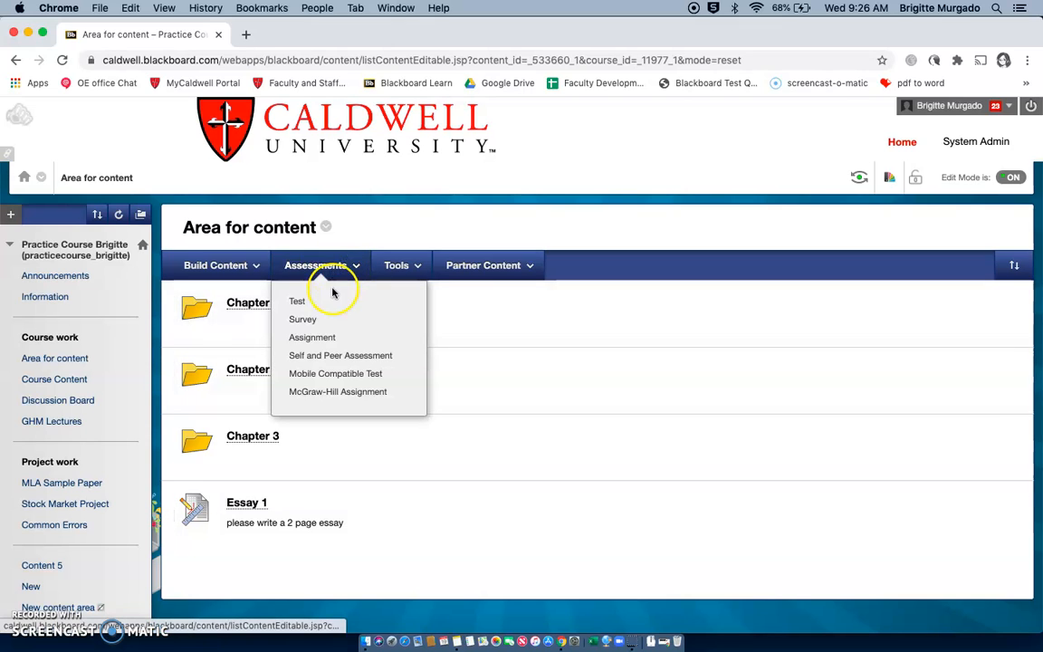
{"action": "left_click", "coordinate": [299, 301]}
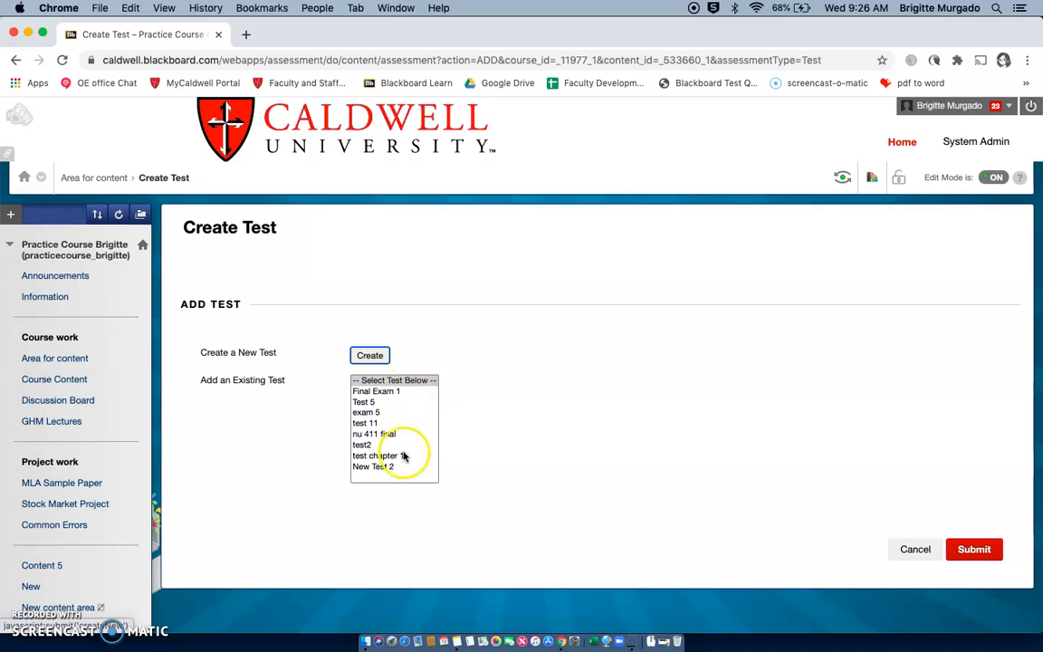
{"action": "left_click", "coordinate": [380, 466]}
{"action": "left_click", "coordinate": [972, 569]}
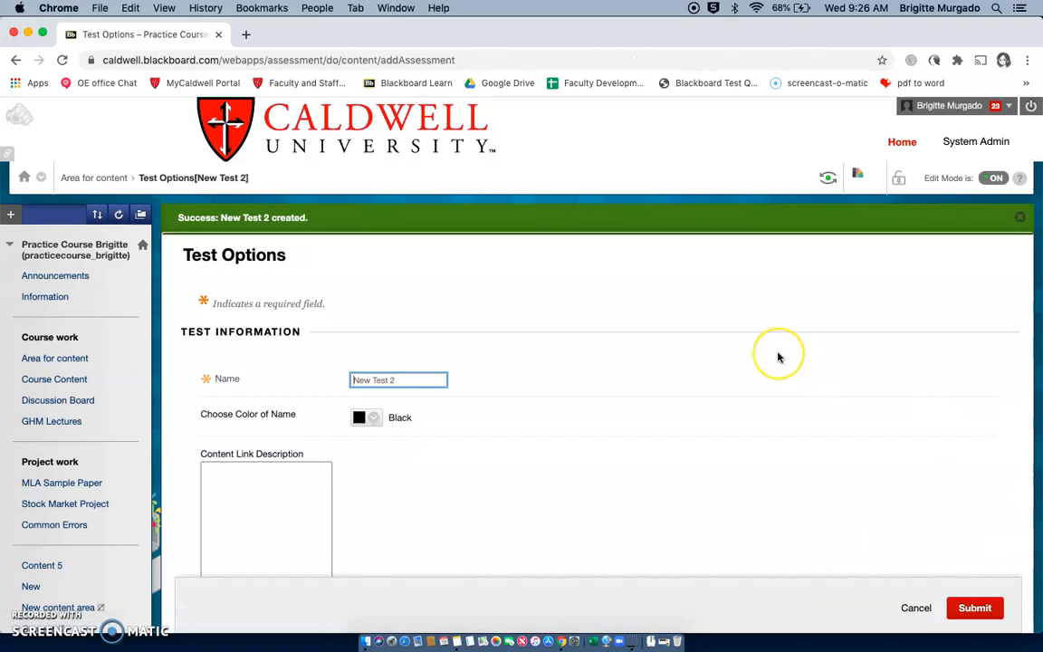
- Make New Test 2 available to students and set a 30-minute timer with auto-submit on
{"action": "scroll", "coordinate": [780, 354], "scroll_direction": "down", "scroll_amount": 5}
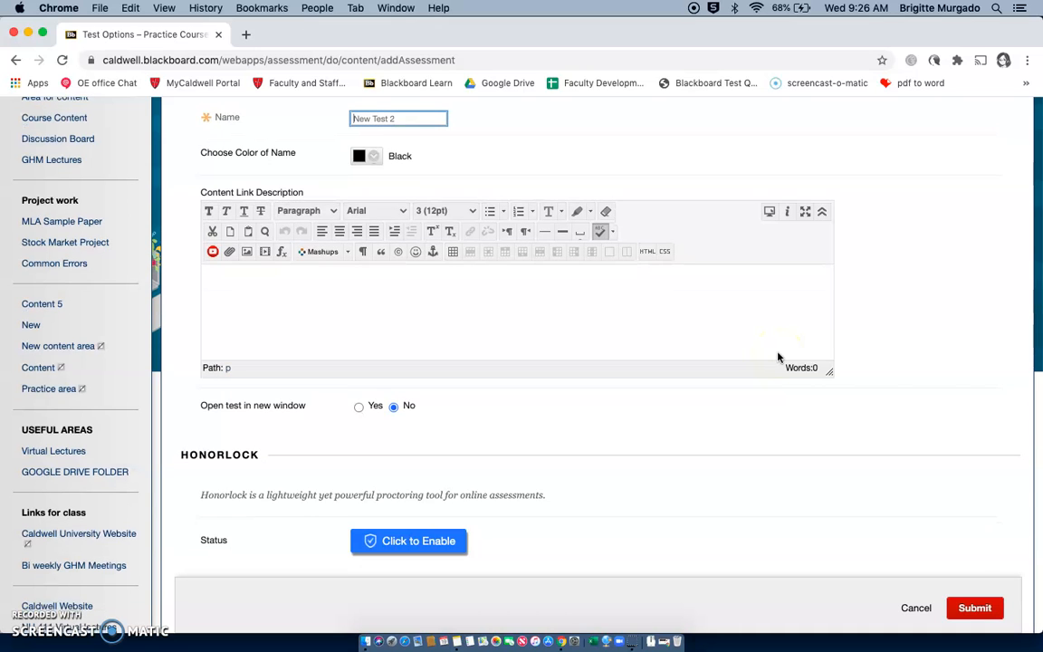
{"action": "scroll", "coordinate": [715, 426], "scroll_direction": "down", "scroll_amount": 2}
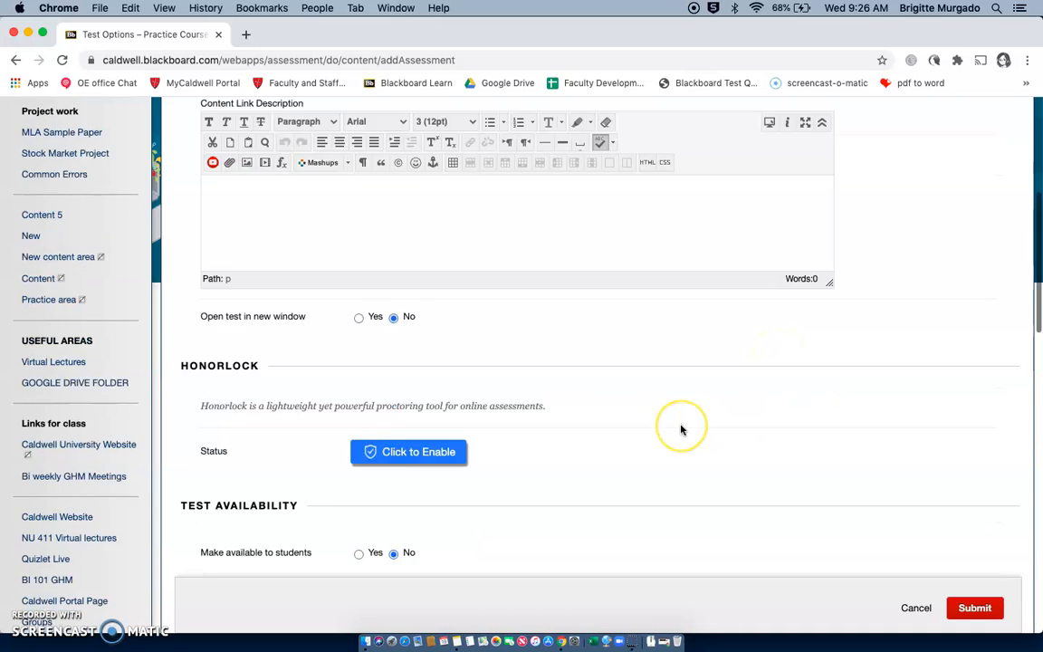
{"action": "scroll", "coordinate": [682, 430], "scroll_direction": "down", "scroll_amount": 5}
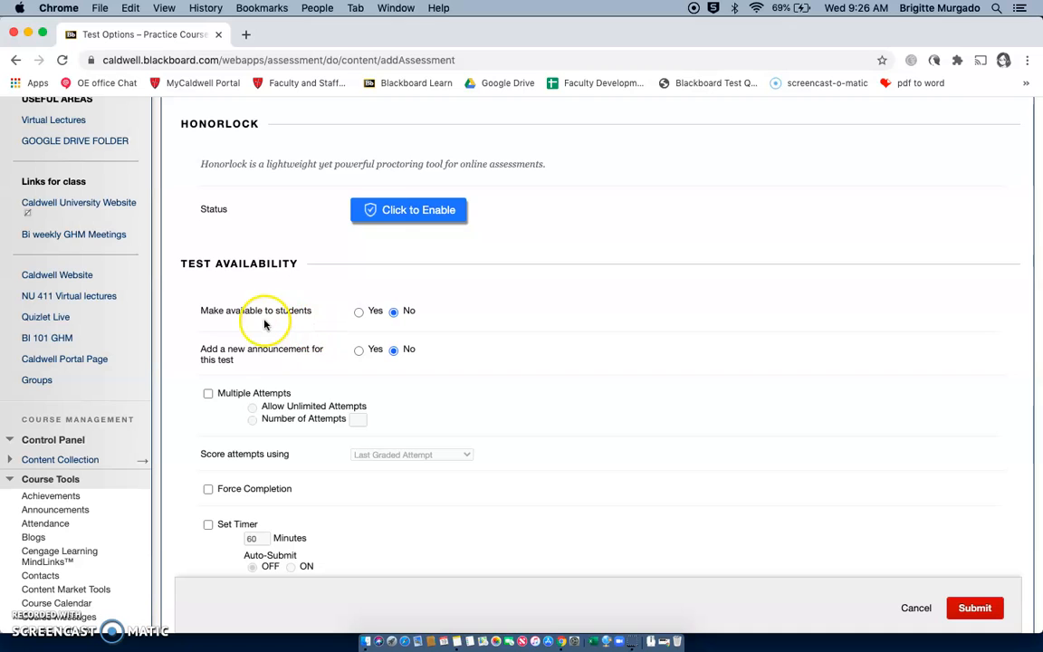
{"action": "left_click", "coordinate": [359, 314]}
{"action": "scroll", "coordinate": [426, 417], "scroll_direction": "down", "scroll_amount": 5}
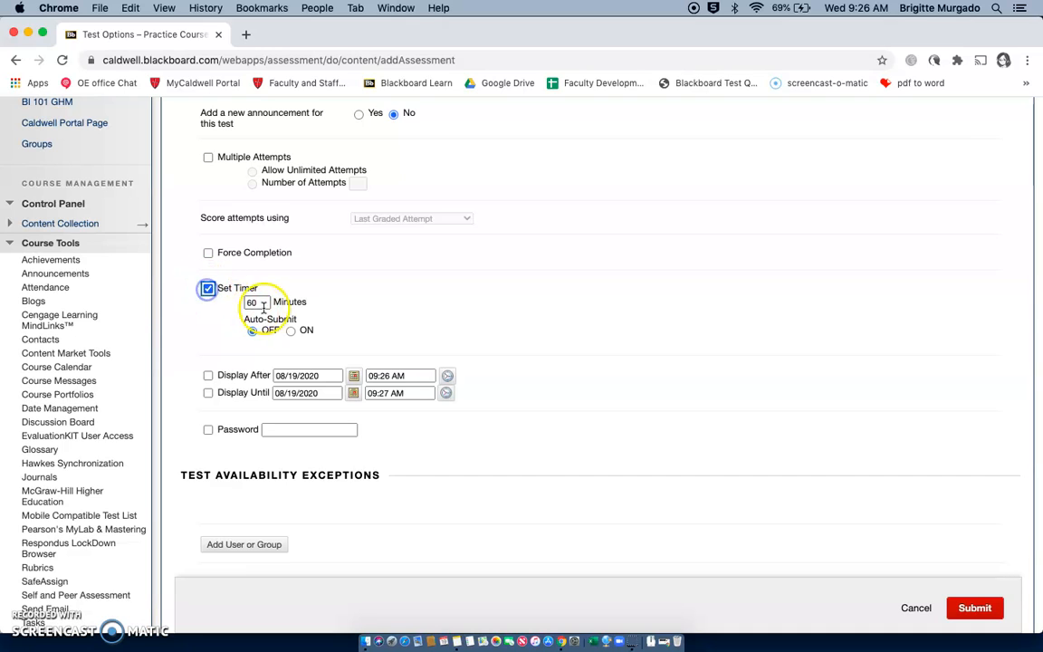
{"action": "key", "text": "BackSpace"}
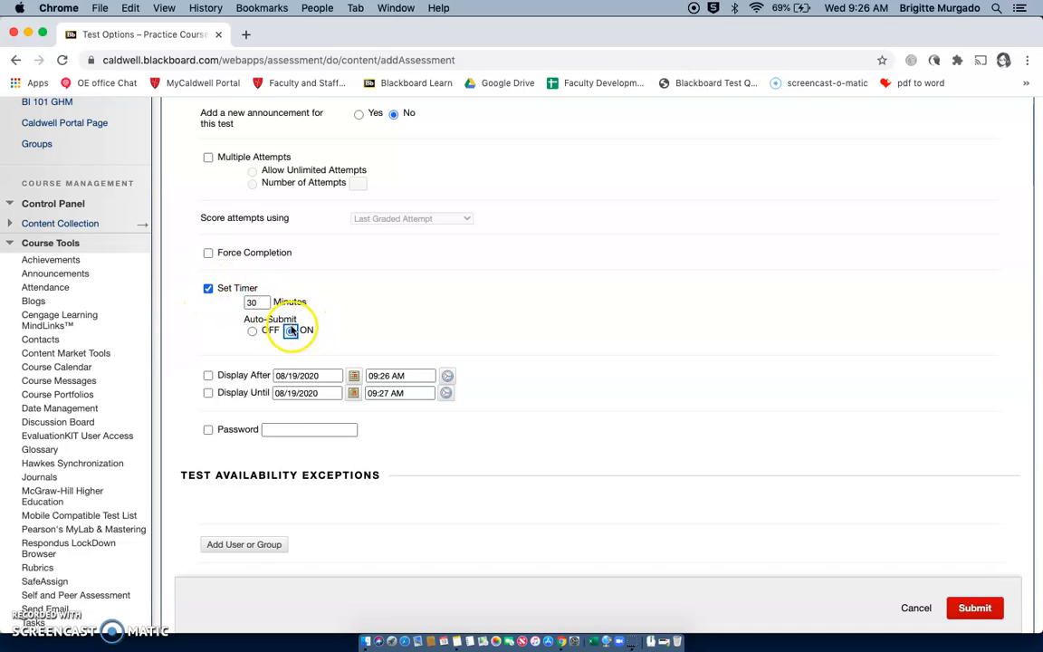
- Show students all answers and incorrect questions after submission, randomize the questions, and submit the test options
{"action": "scroll", "coordinate": [537, 483], "scroll_direction": "down", "scroll_amount": 5}
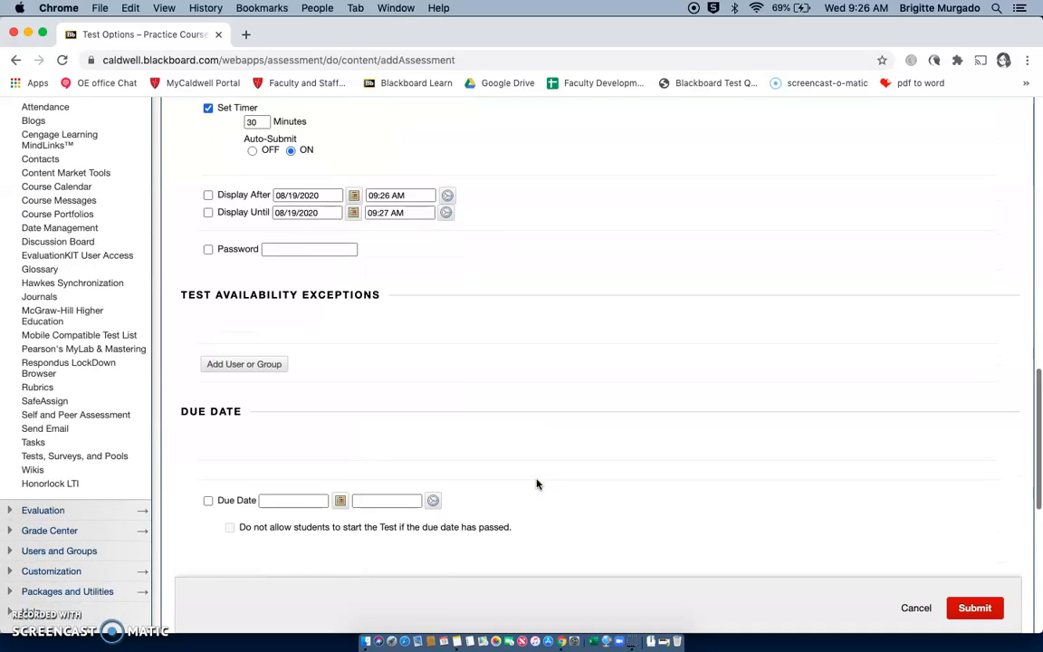
{"action": "scroll", "coordinate": [537, 483], "scroll_direction": "up", "scroll_amount": 1}
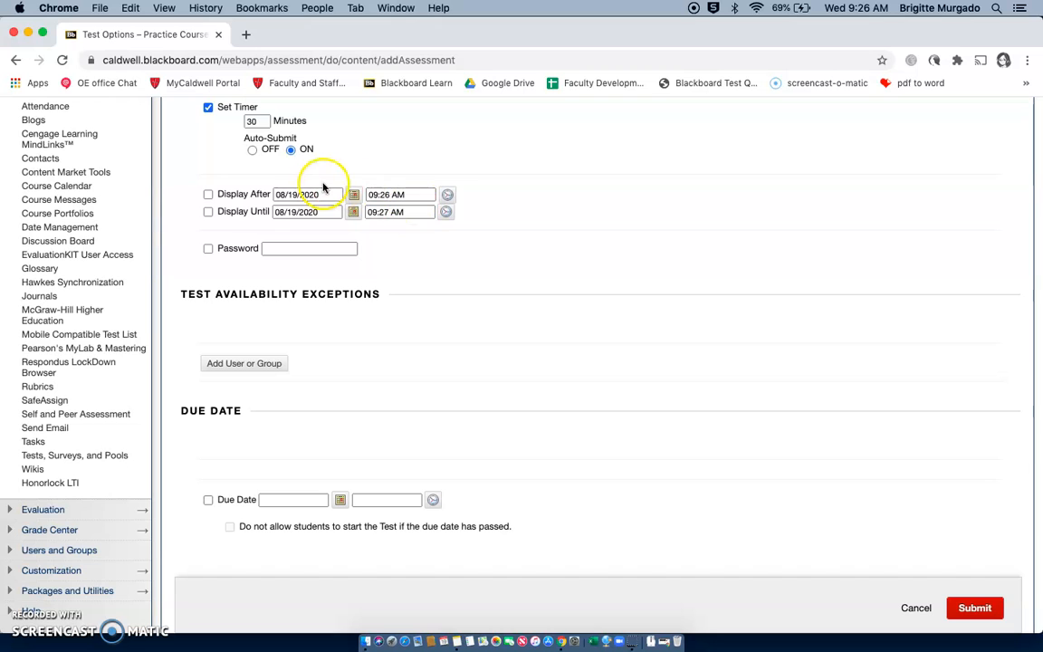
{"action": "scroll", "coordinate": [410, 368], "scroll_direction": "down", "scroll_amount": 4}
{"action": "scroll", "coordinate": [411, 384], "scroll_direction": "down", "scroll_amount": 5}
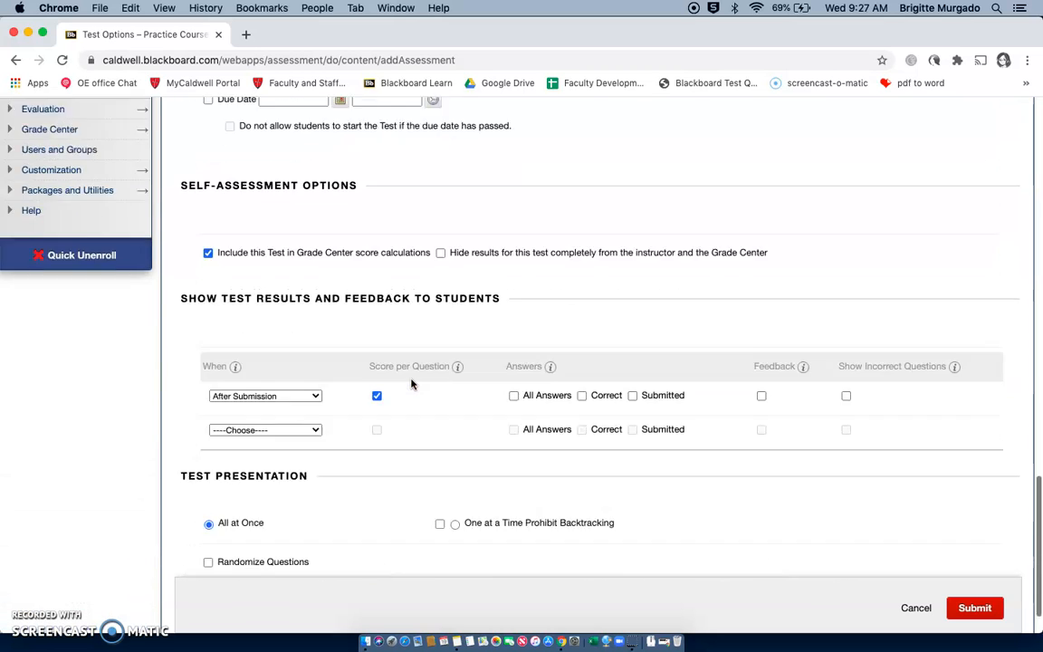
{"action": "scroll", "coordinate": [411, 384], "scroll_direction": "down", "scroll_amount": 1}
{"action": "left_click", "coordinate": [294, 346]}
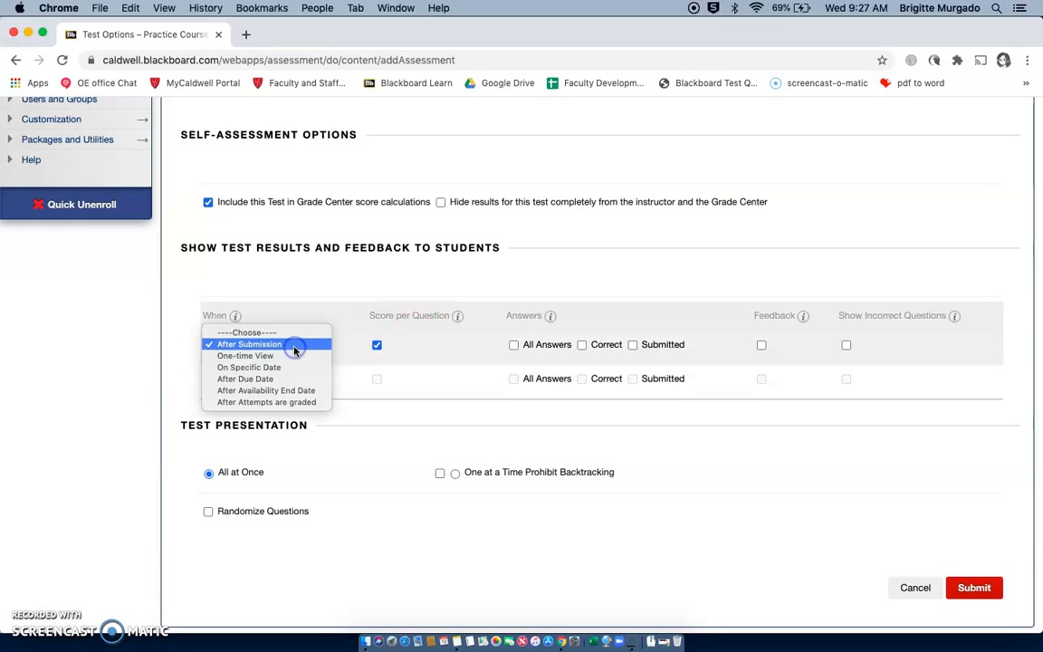
{"action": "left_click", "coordinate": [395, 369]}
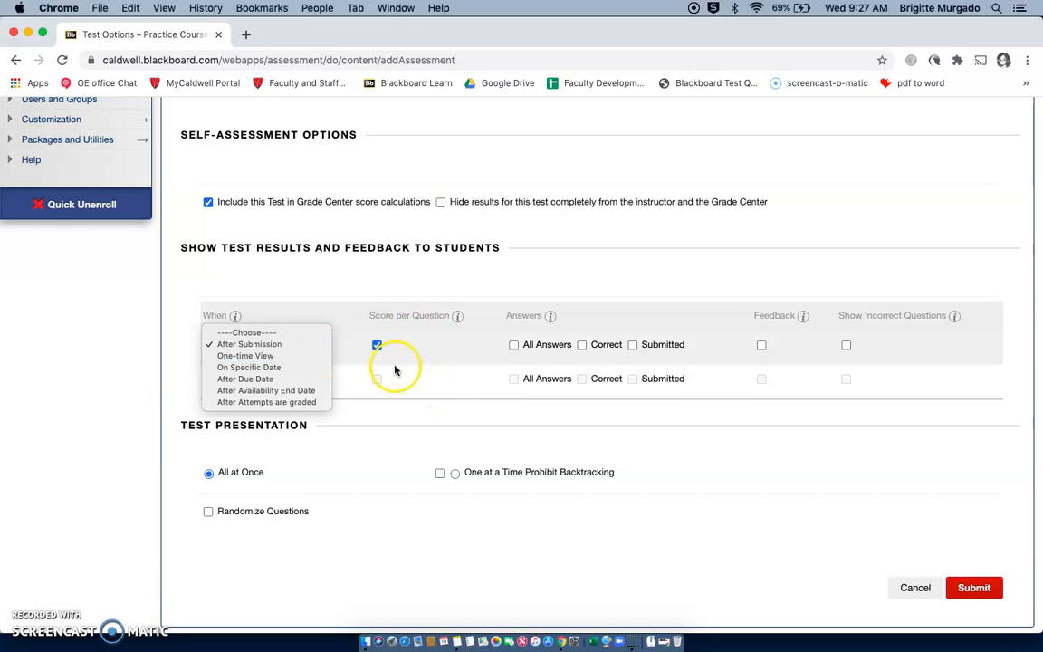
{"action": "left_click", "coordinate": [845, 346]}
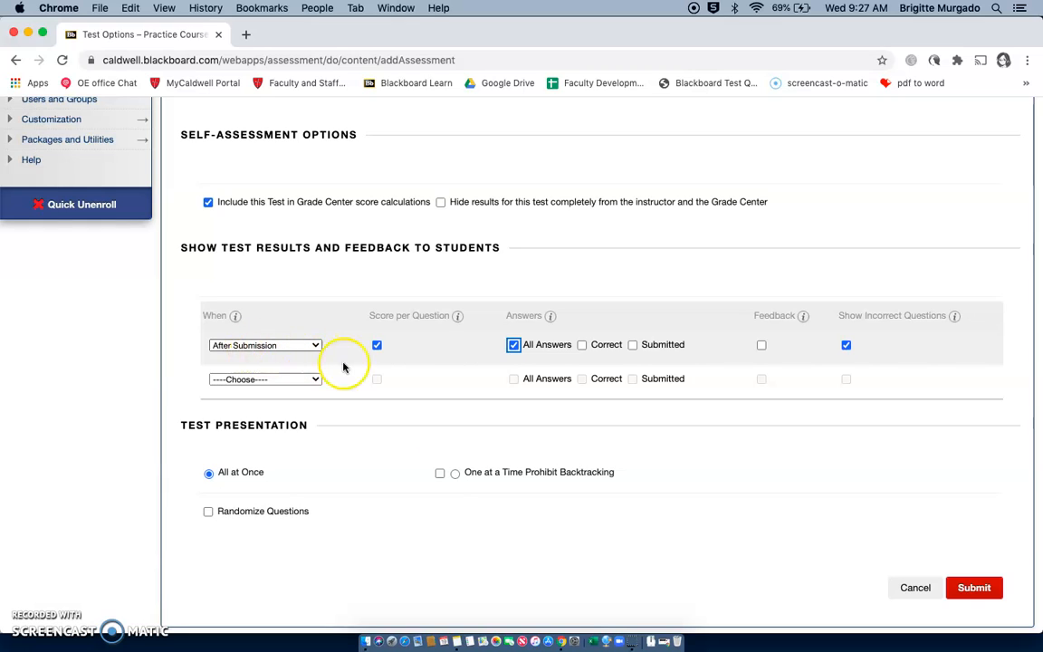
{"action": "left_click", "coordinate": [208, 513]}
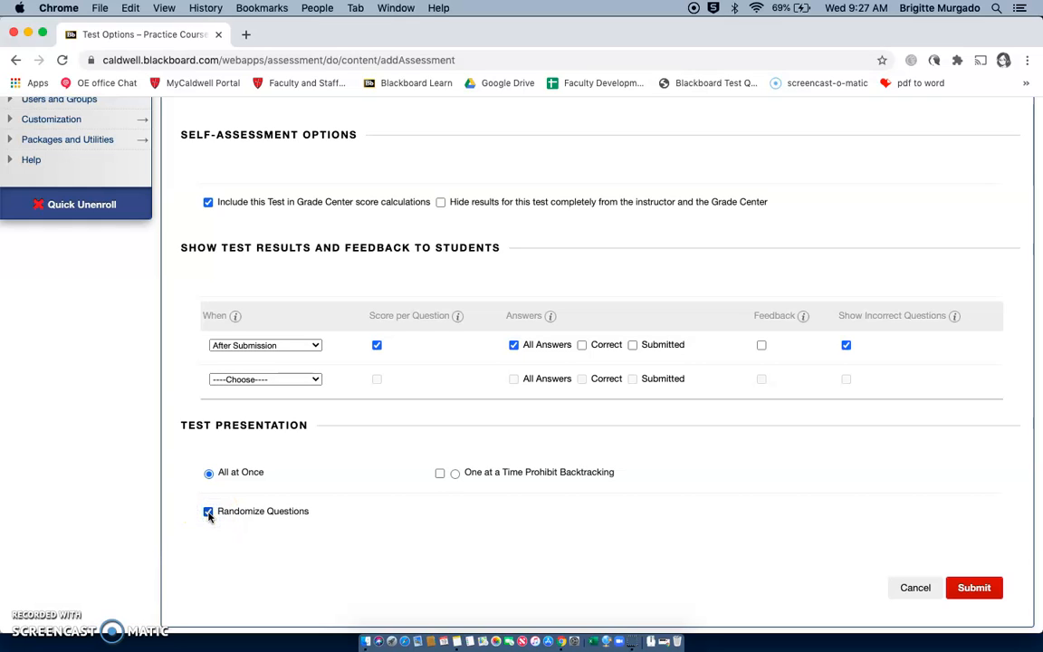
{"action": "left_click", "coordinate": [981, 589]}
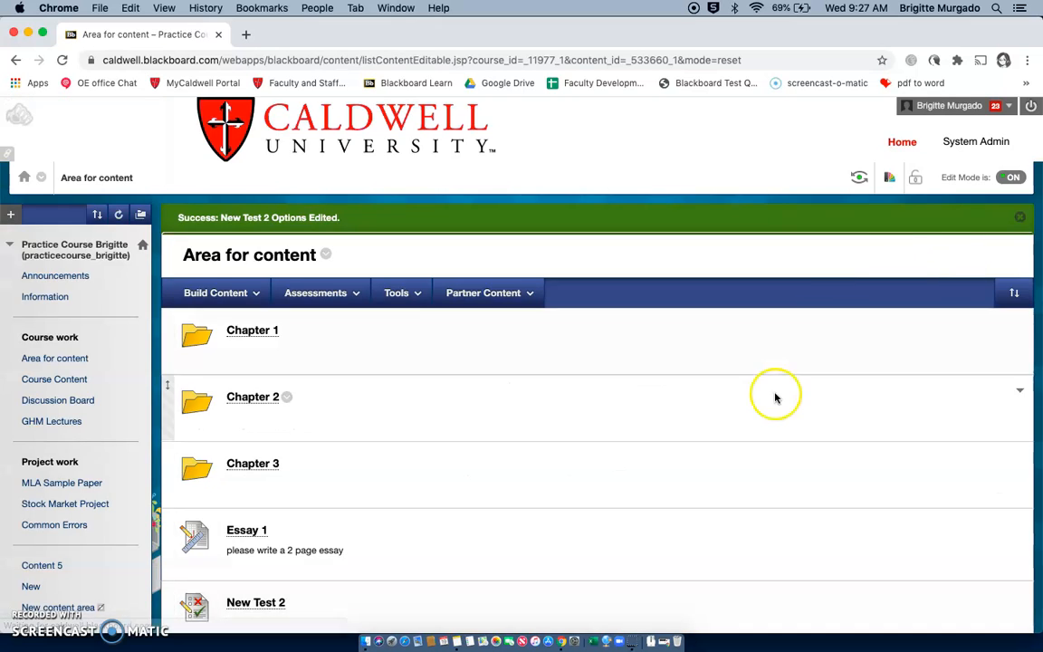
- Begin a preview of New Test 2 from Area for content and look through its questions down to the last one
{"action": "scroll", "coordinate": [725, 408], "scroll_direction": "down", "scroll_amount": 5}
{"action": "left_click", "coordinate": [258, 322]}
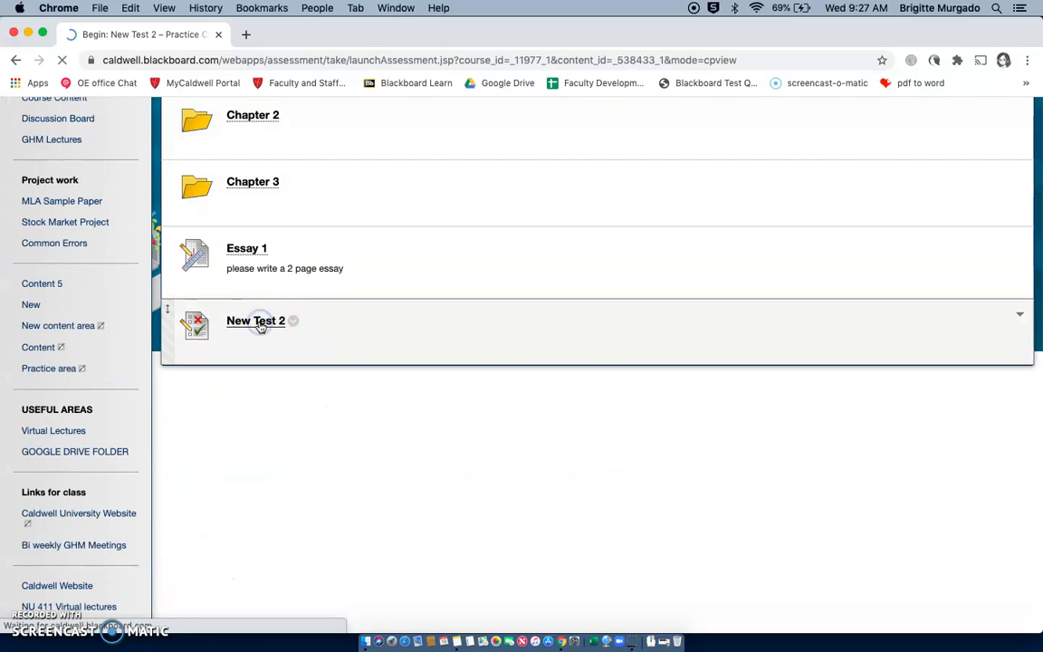
{"action": "left_click", "coordinate": [984, 481]}
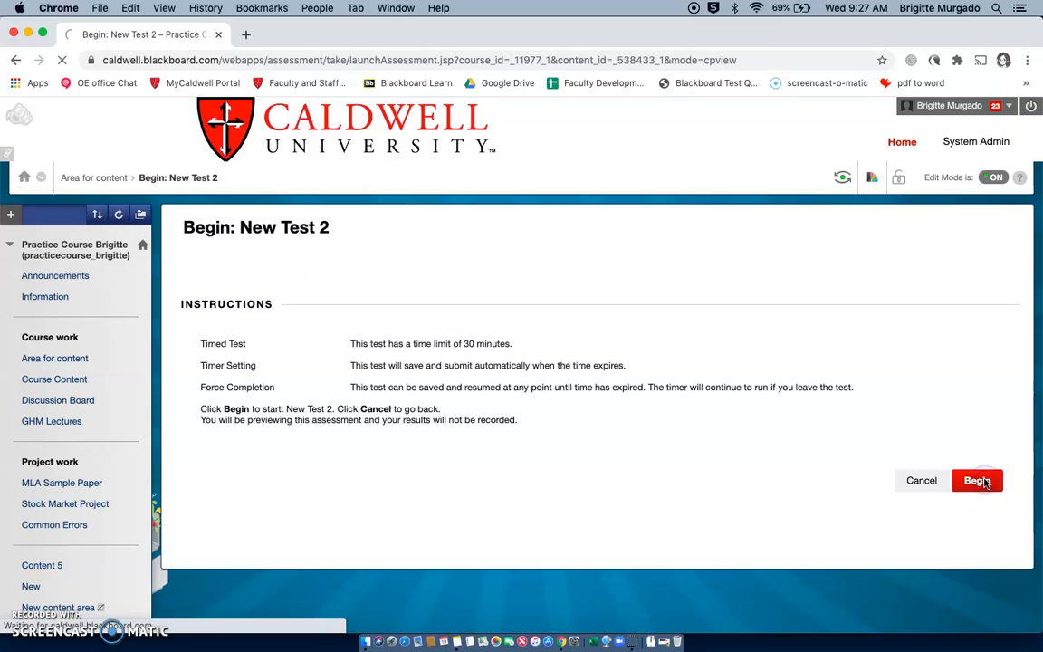
{"action": "scroll", "coordinate": [775, 496], "scroll_direction": "down", "scroll_amount": 5}
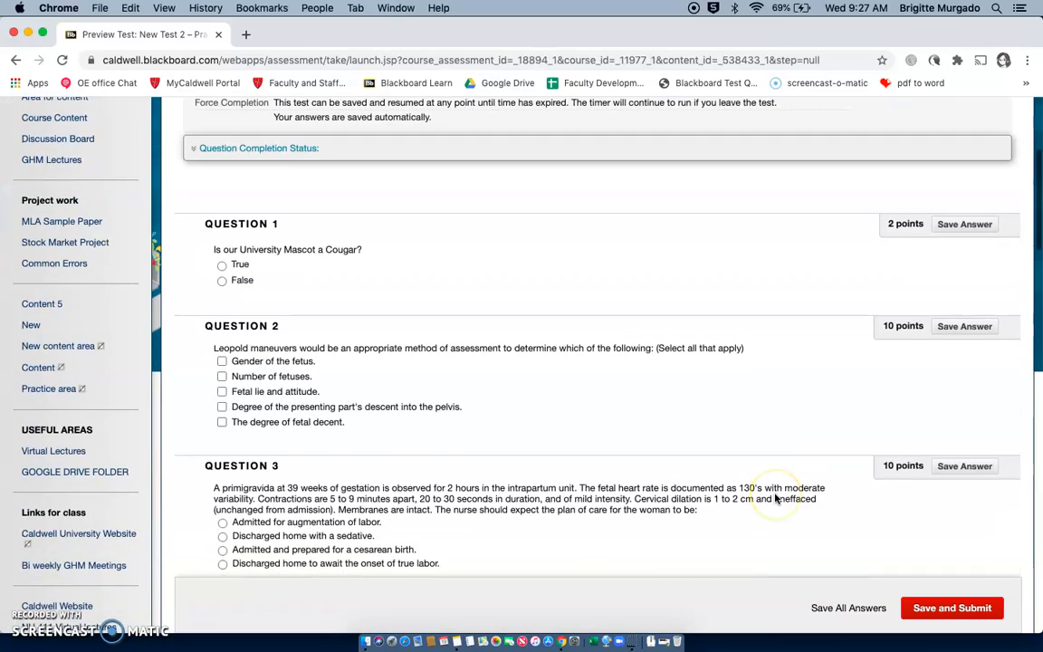
{"action": "scroll", "coordinate": [775, 496], "scroll_direction": "down", "scroll_amount": 10}
{"action": "scroll", "coordinate": [776, 498], "scroll_direction": "down", "scroll_amount": 15}
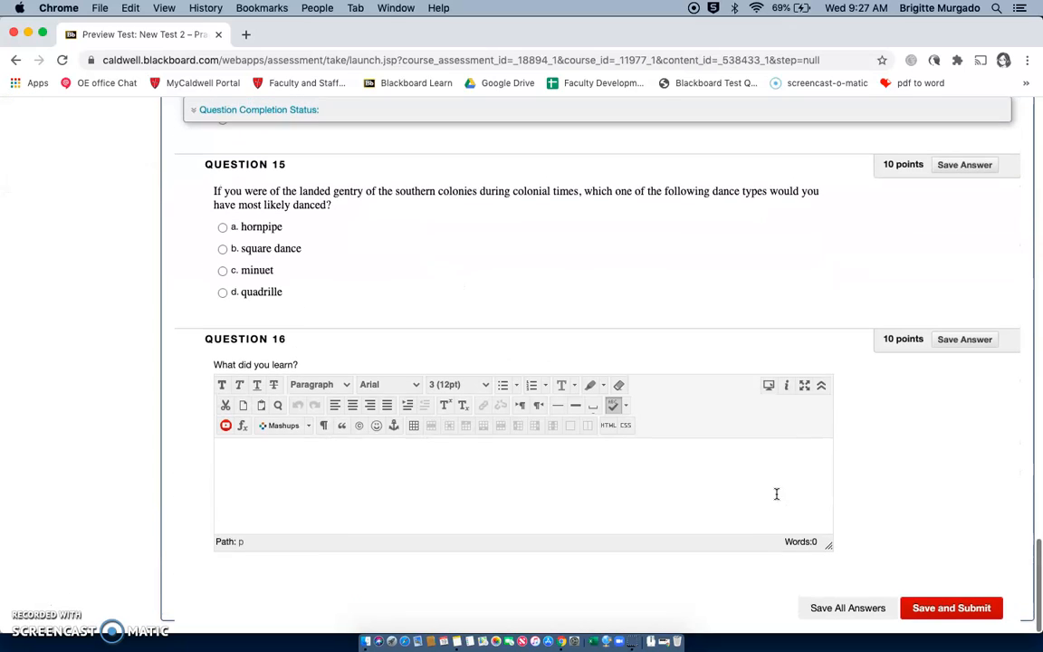